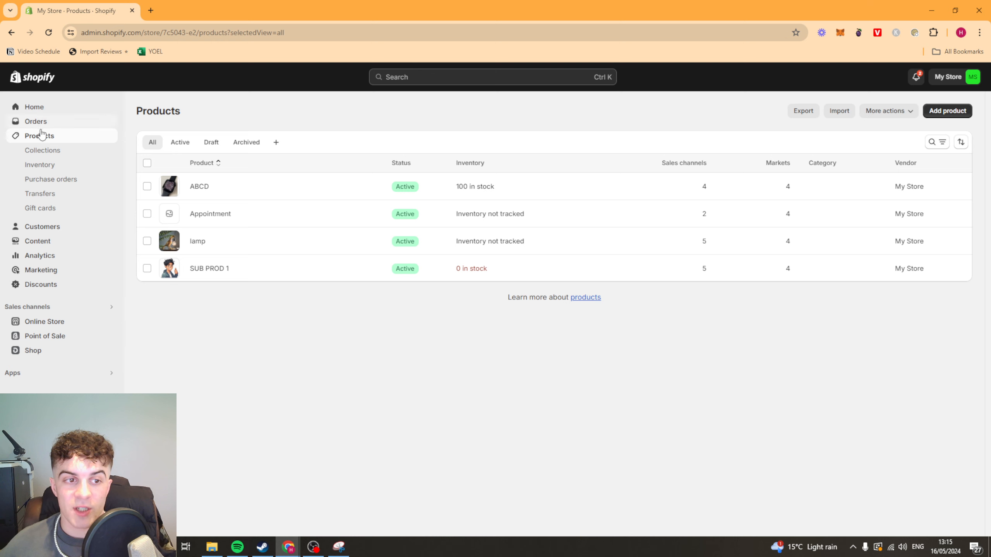
- Start a new product titled "Digital Download" and use the same text as its description
click(948, 110)
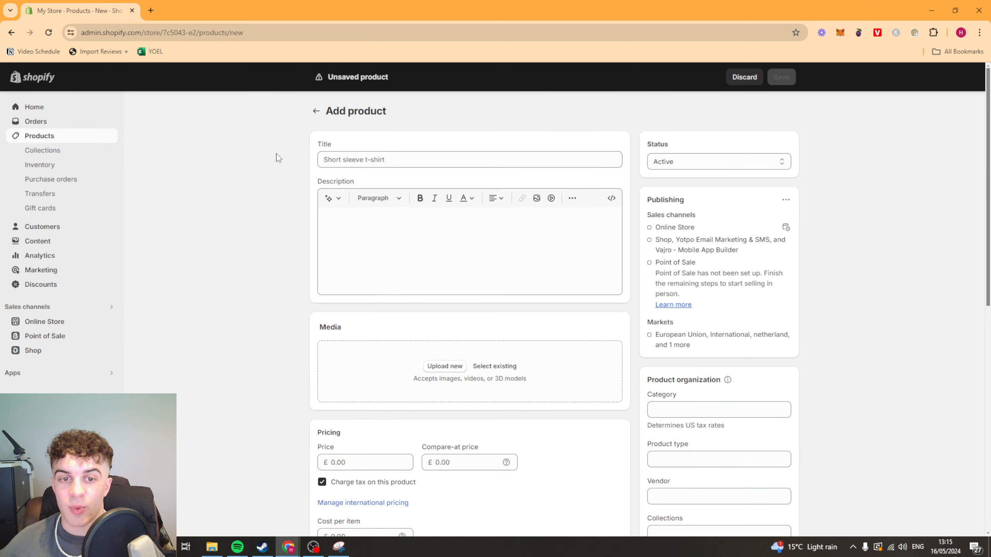
click(368, 160)
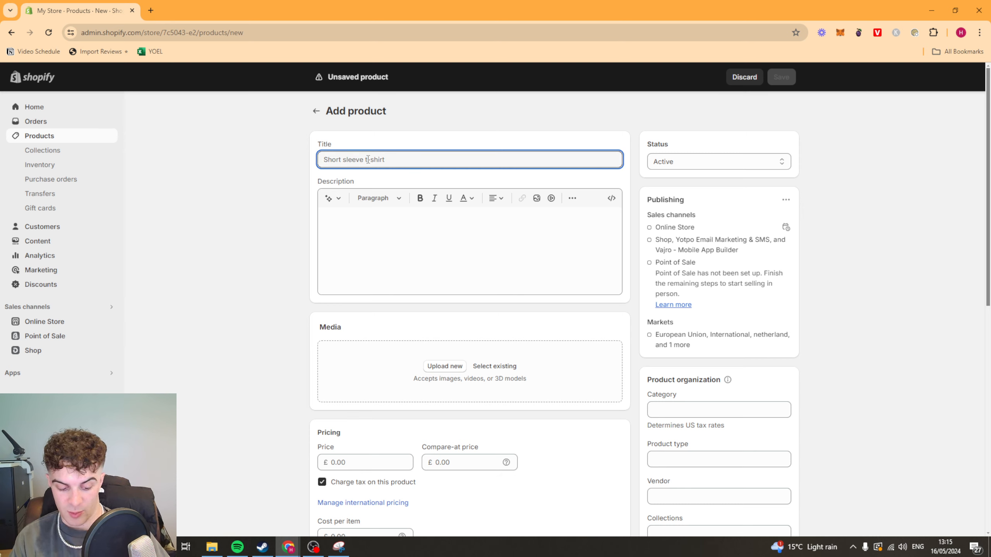
text(Digital Download)
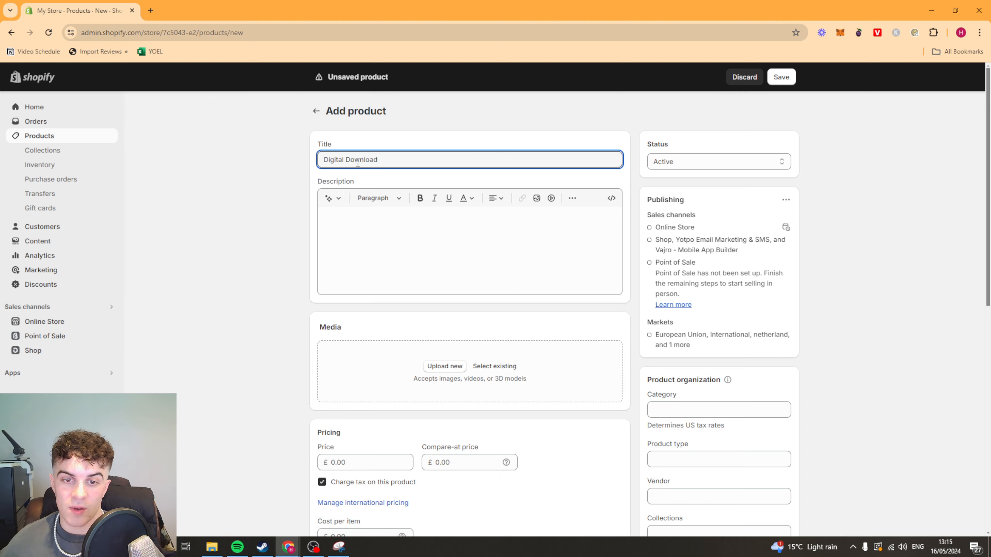
key(ctrl+a)
key(ctrl+c)
key(Tab)
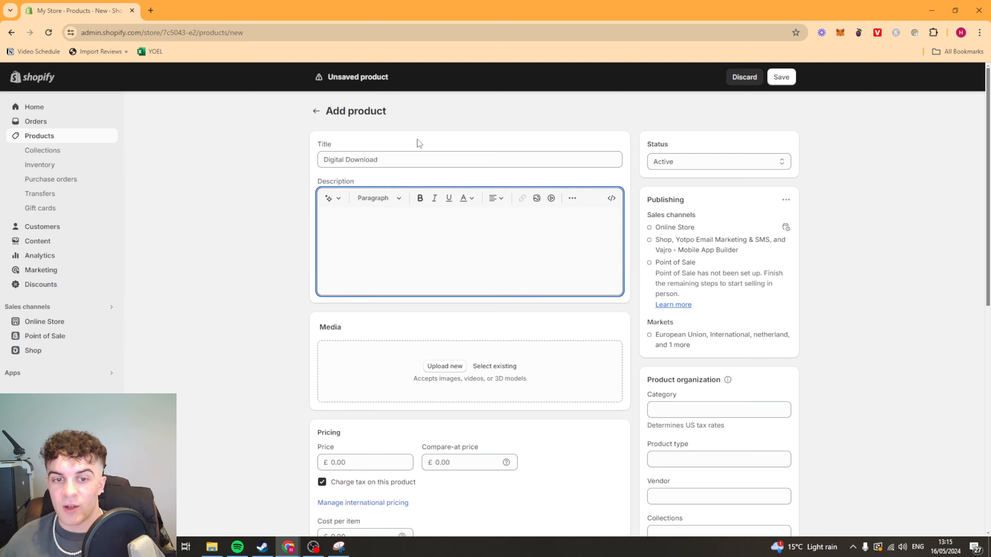
key(ctrl+v)
click(288, 149)
- Add the golden bird lamp image to the product's media
scroll(429, 156, down, 3)
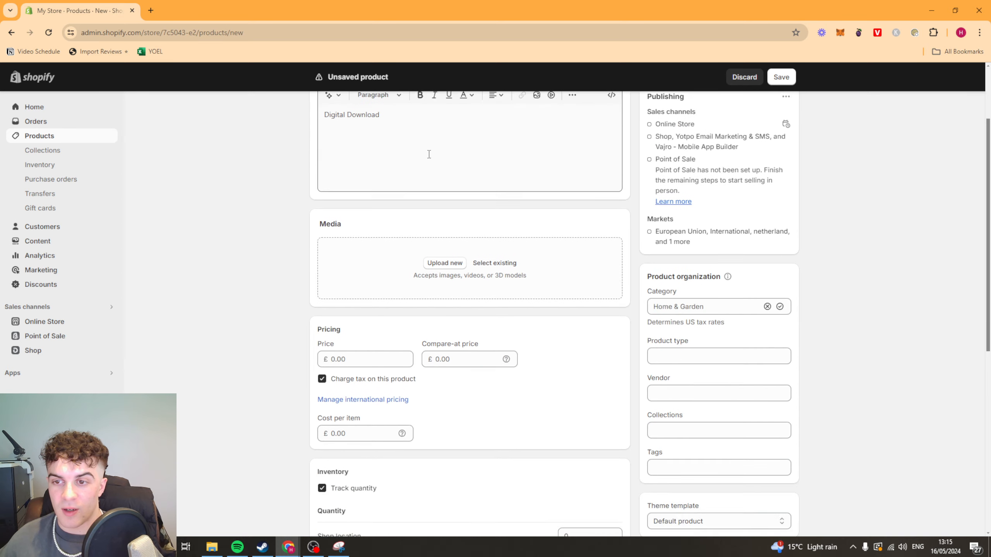
scroll(425, 160, up, 3)
scroll(445, 188, down, 1)
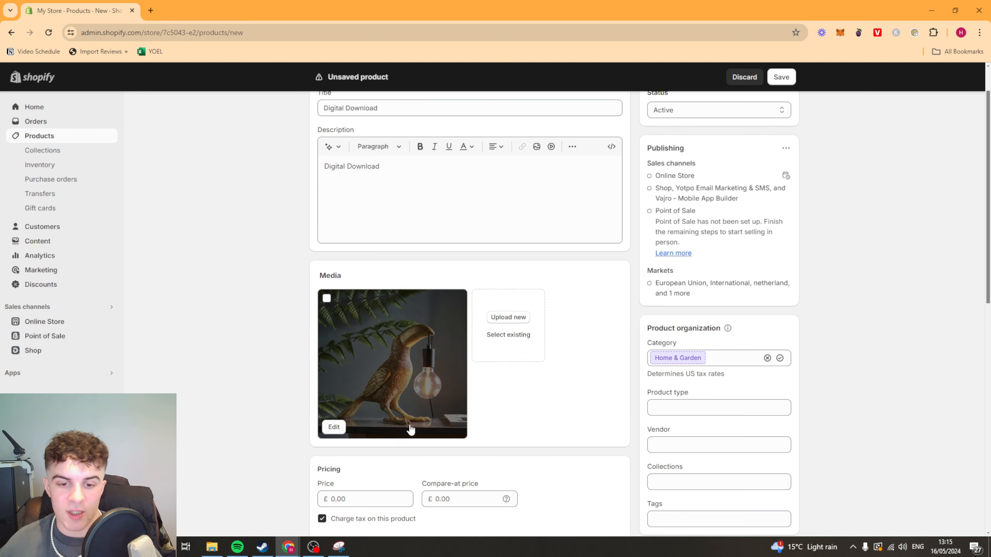
- Set the product's price to £19.95 and its compare-at price to £39.90
scroll(438, 196, down, 4)
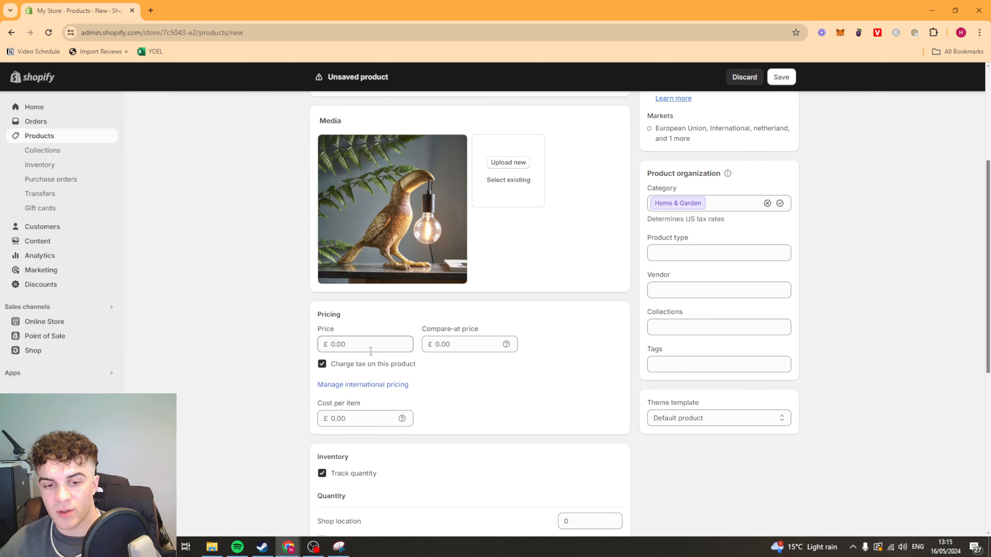
click(332, 338)
text(19.9)
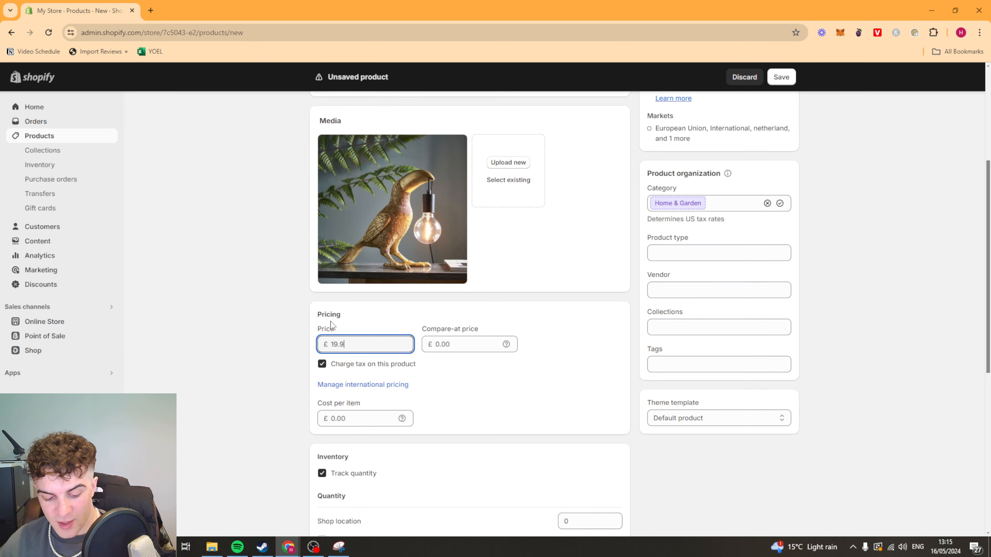
text(5)
click(446, 347)
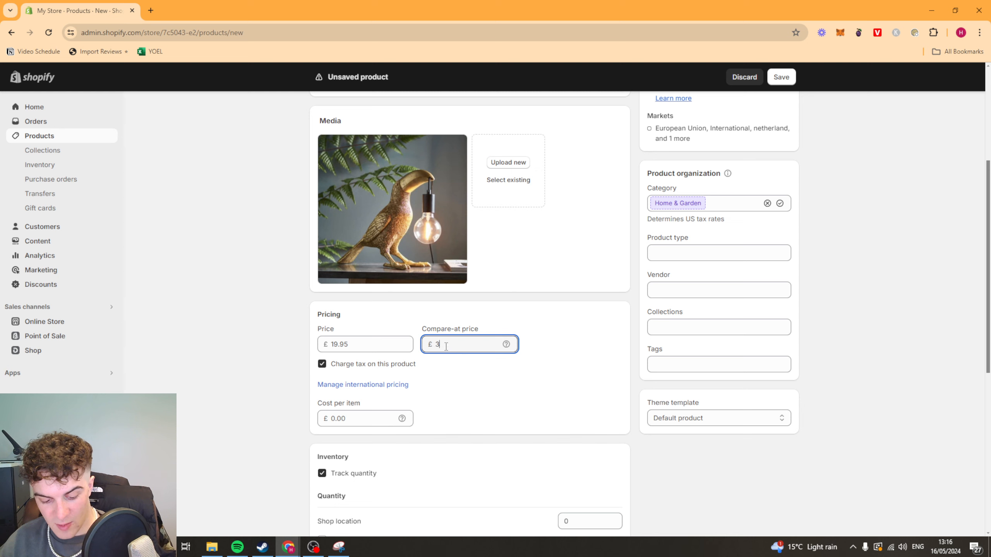
click(574, 343)
- Save the new Digital Download product
scroll(376, 347, down, 6)
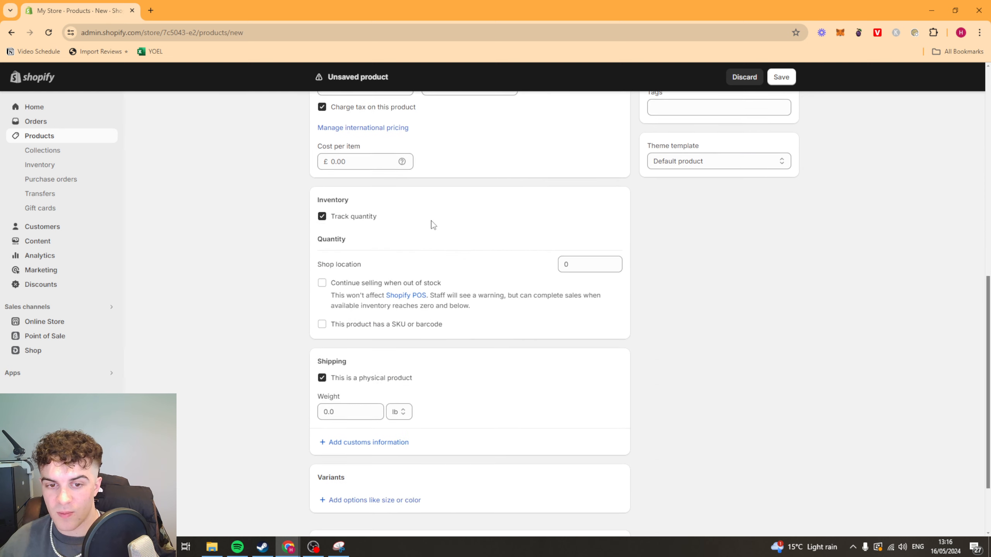
scroll(460, 222, up, 1)
click(788, 81)
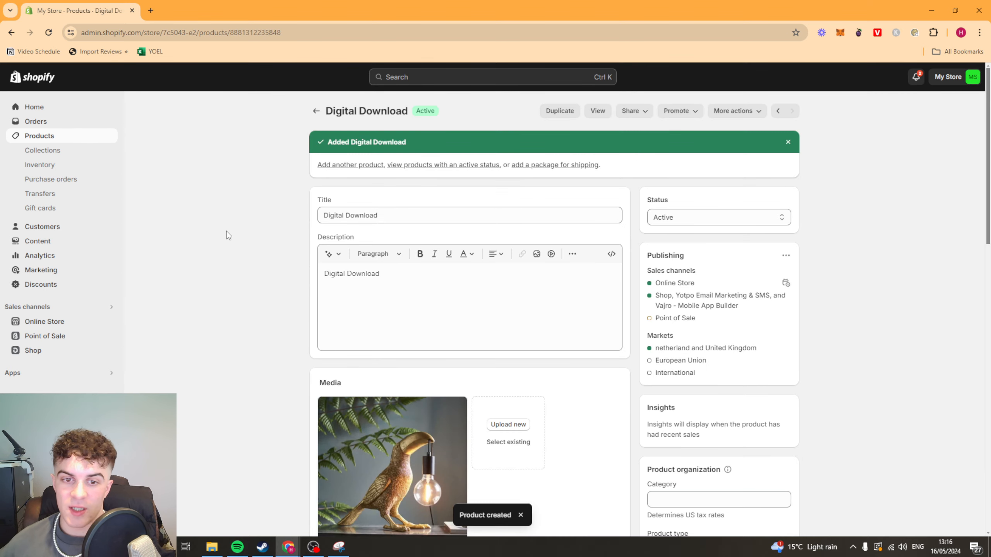
- Unmark Digital Download as a physical product in its shipping settings and save the change
scroll(231, 220, down, 15)
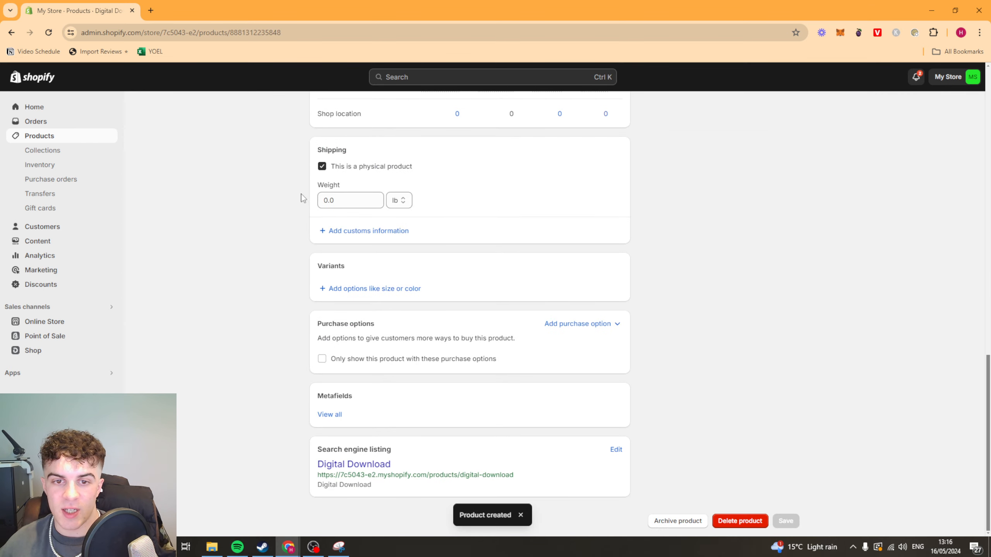
drag(327, 153, 381, 156)
click(369, 138)
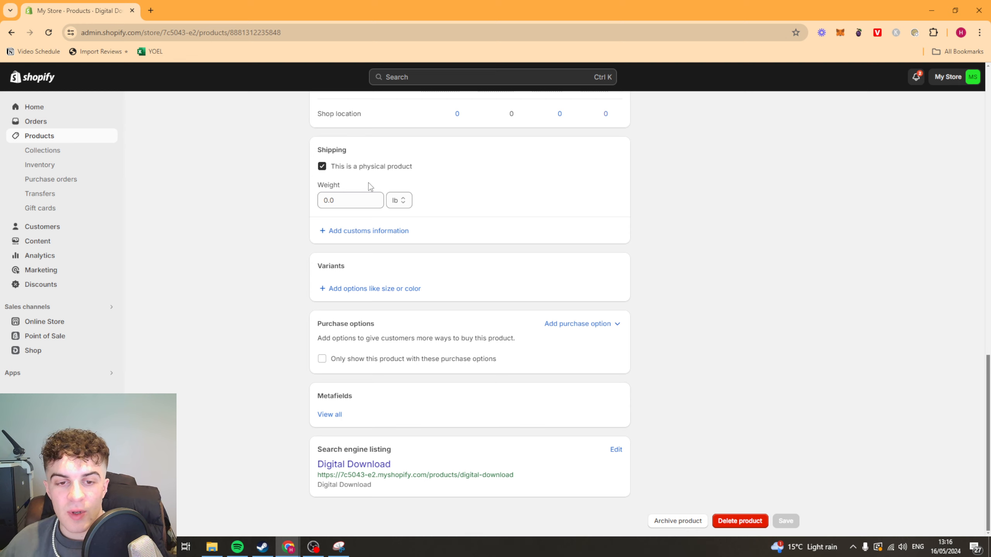
drag(319, 158, 343, 153)
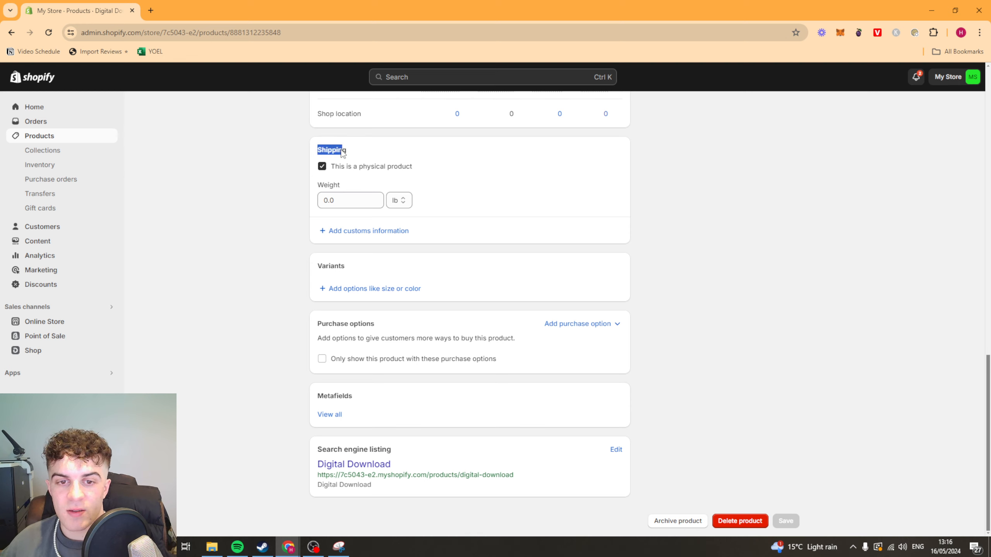
click(328, 154)
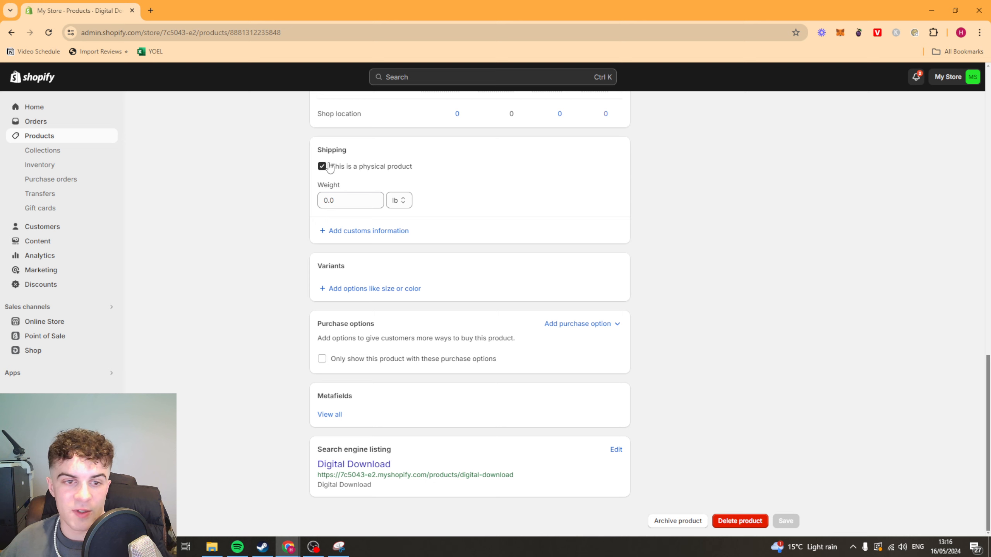
click(322, 167)
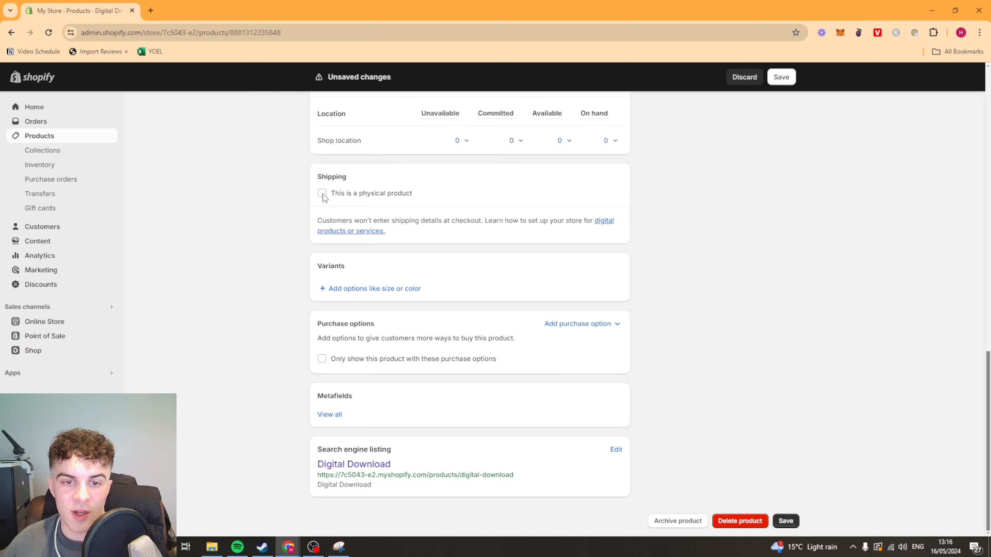
click(784, 79)
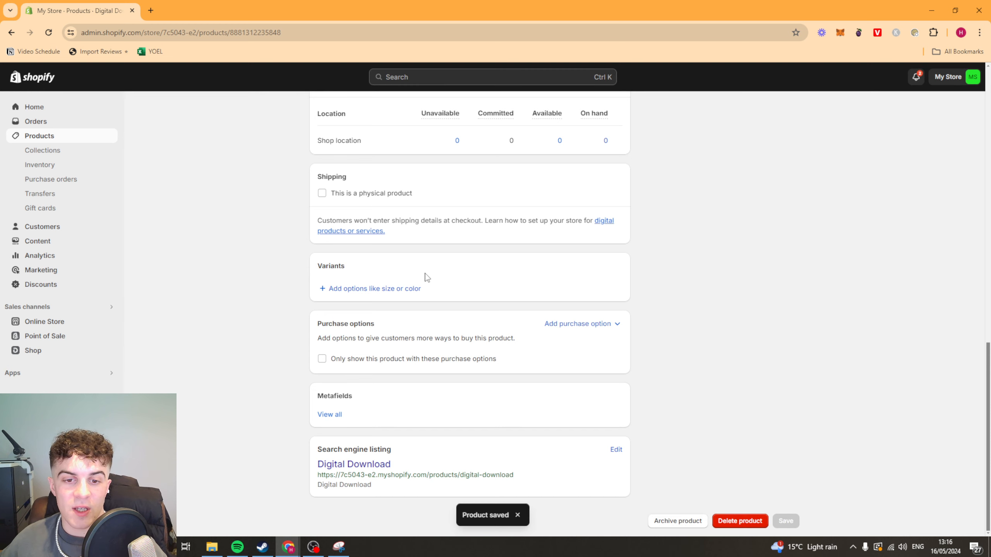
- Review the product's shipping, inventory, variant and purchase option settings
mouse_move(337, 176)
mouse_down()
mouse_move(322, 176)
mouse_move(331, 177)
mouse_up()
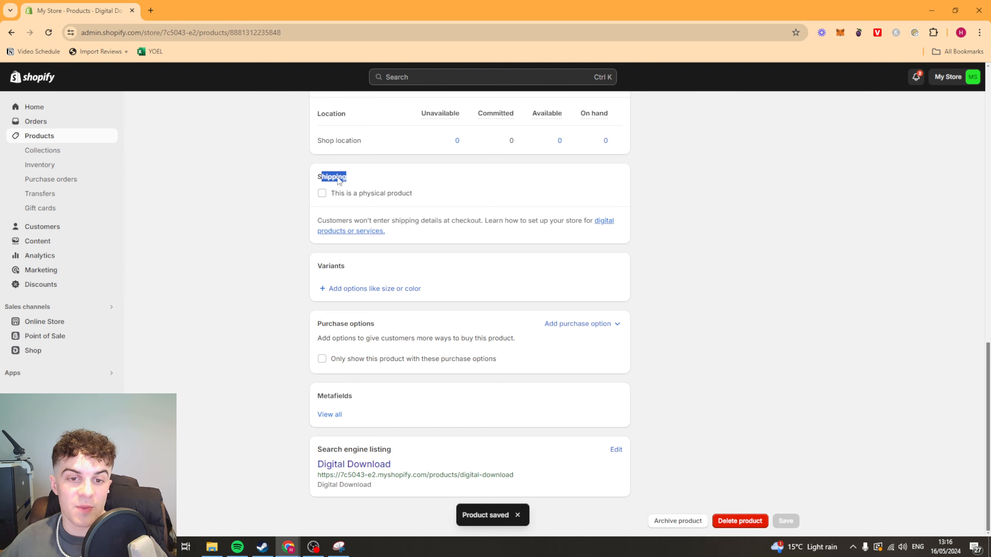
click(355, 179)
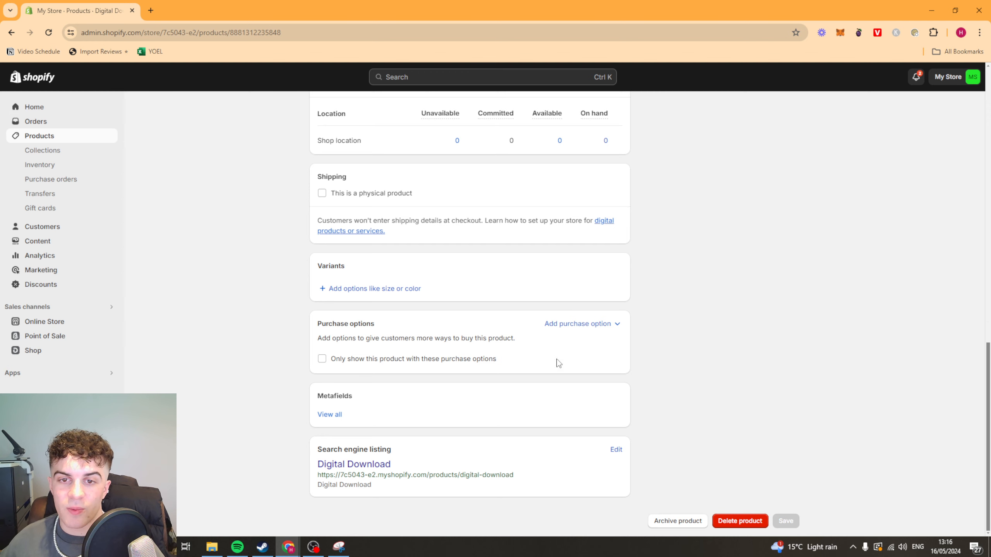
scroll(524, 365, up, 2)
scroll(449, 336, down, 1)
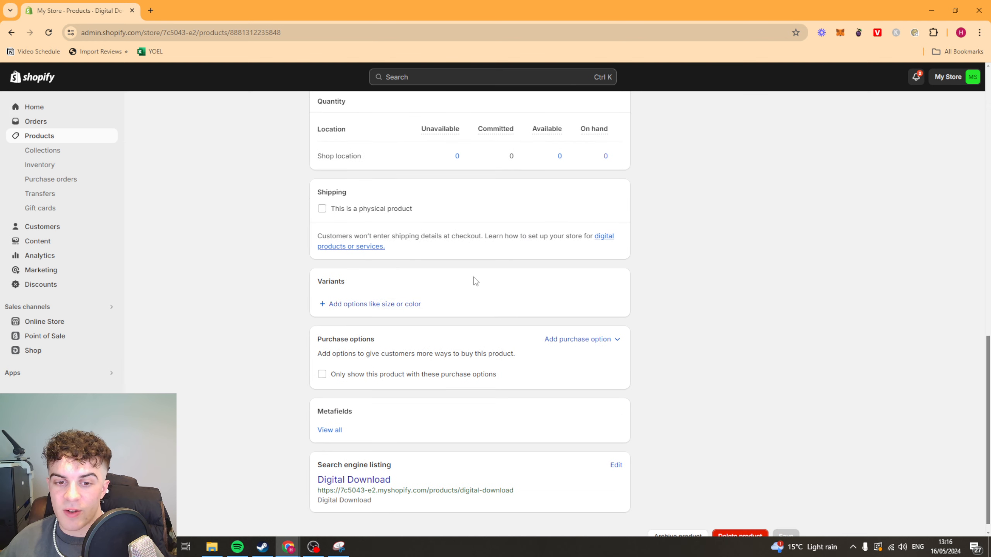
scroll(687, 339, up, 4)
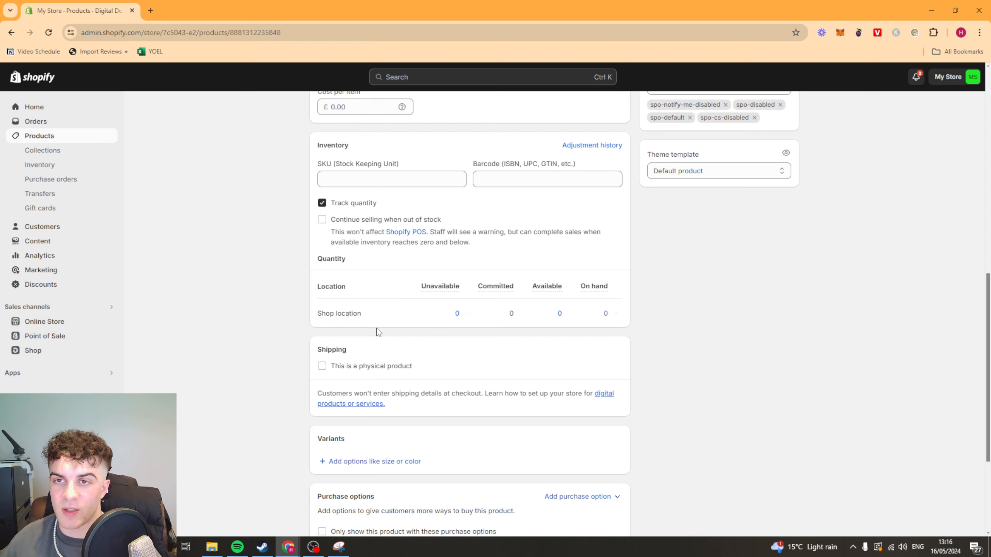
middle_click(704, 399)
scroll(705, 399, down, 3)
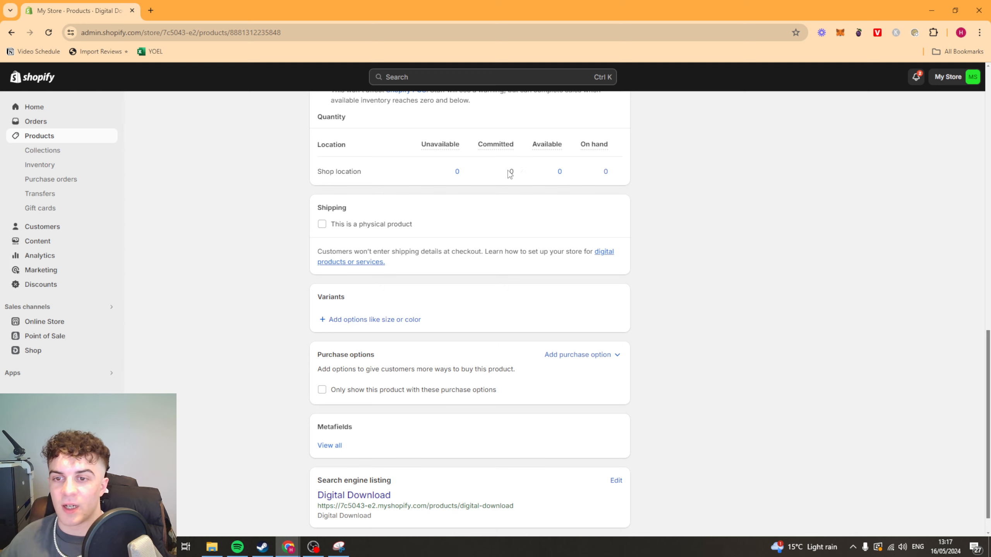
scroll(507, 343, down, 1)
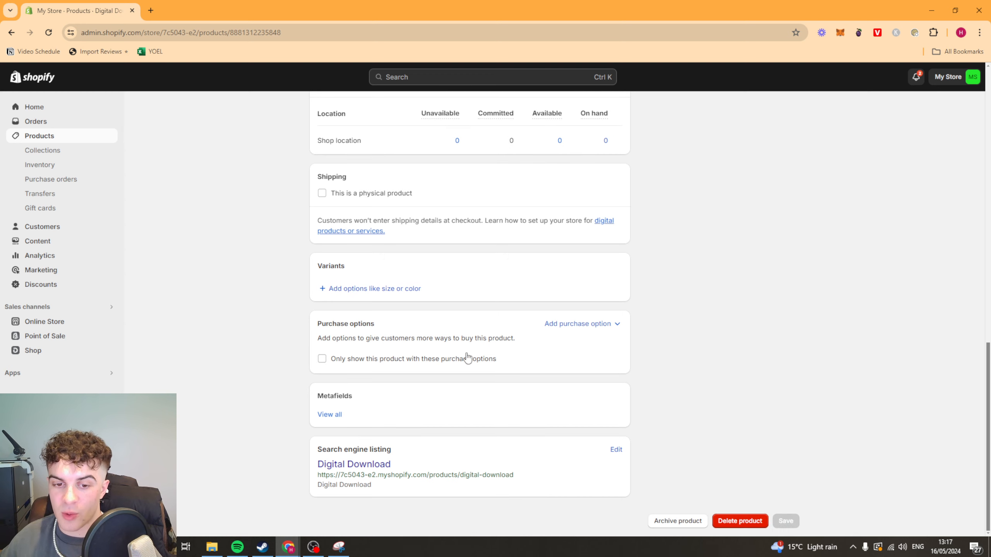
- View the form for creating a purchase option with Recharge Subscriptions, leaving it without creating a plan
click(580, 327)
click(452, 371)
click(611, 324)
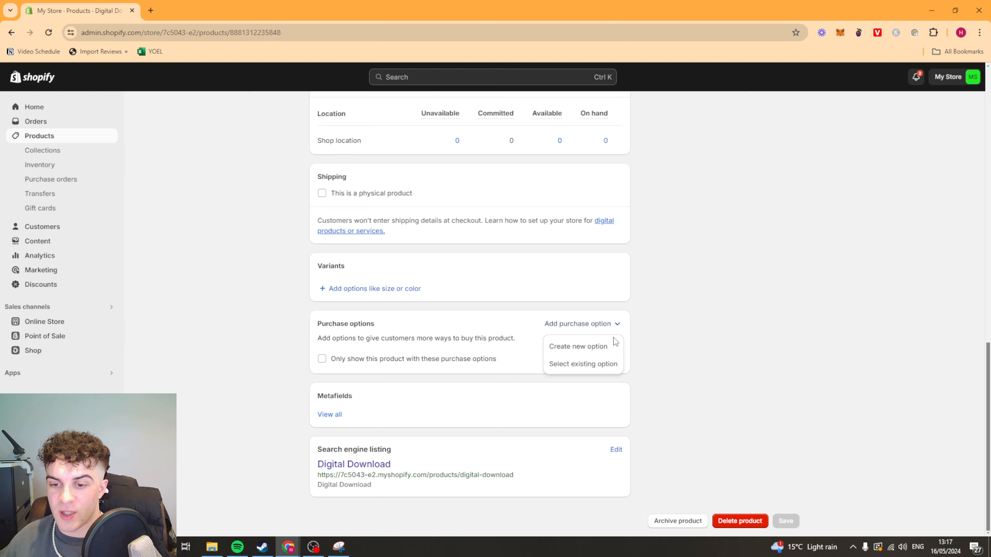
click(597, 346)
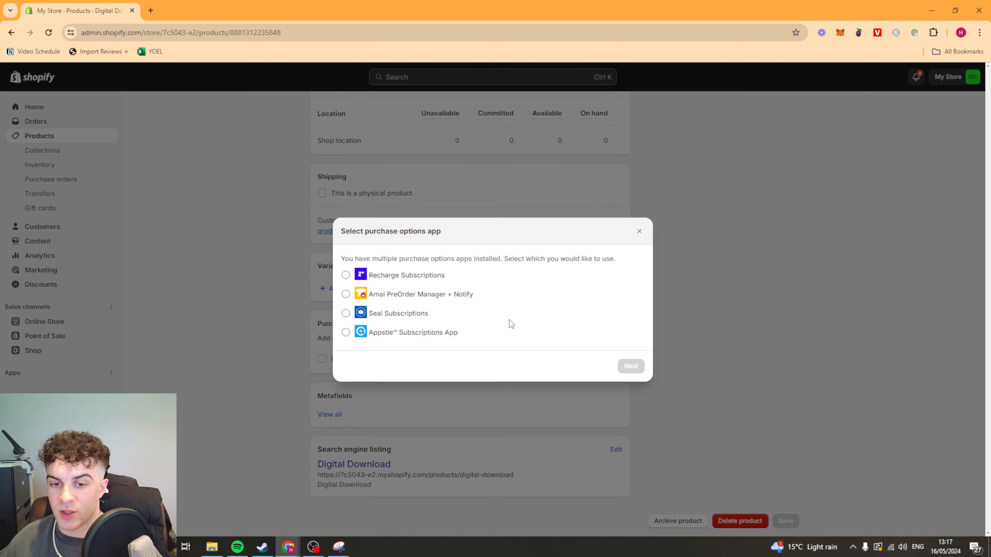
click(390, 278)
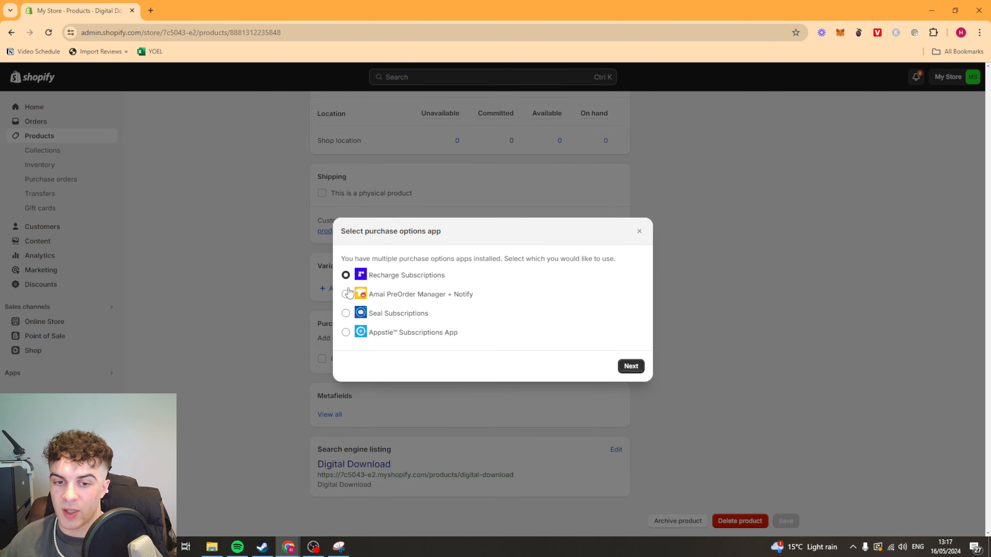
click(630, 366)
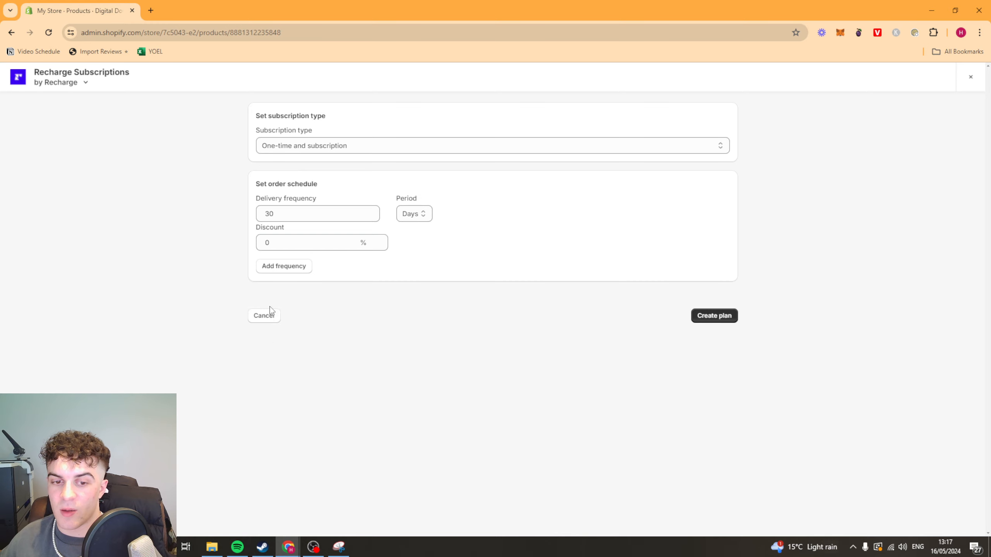
click(264, 315)
- Check which sales channels are selected for the product and close the list without changes
scroll(757, 383, up, 10)
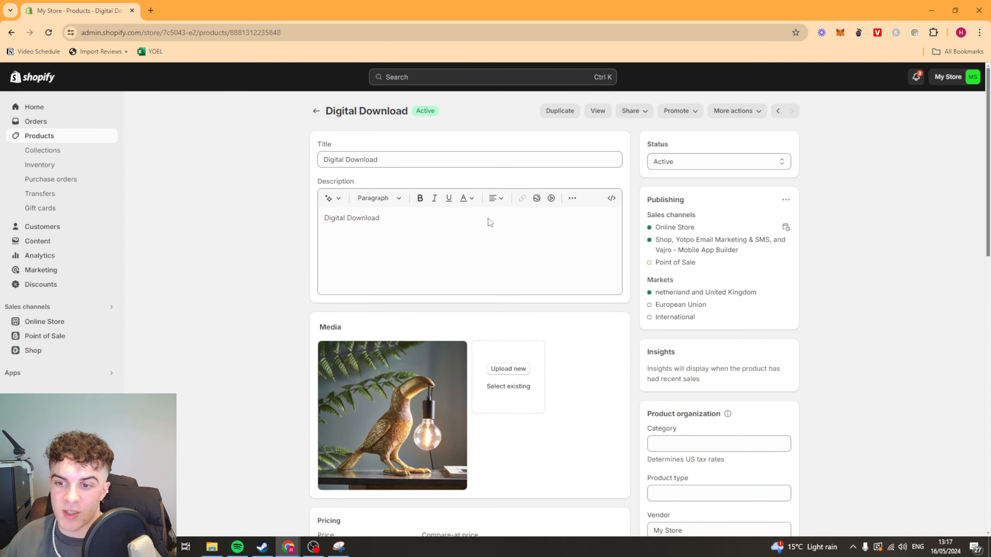
click(785, 200)
click(762, 221)
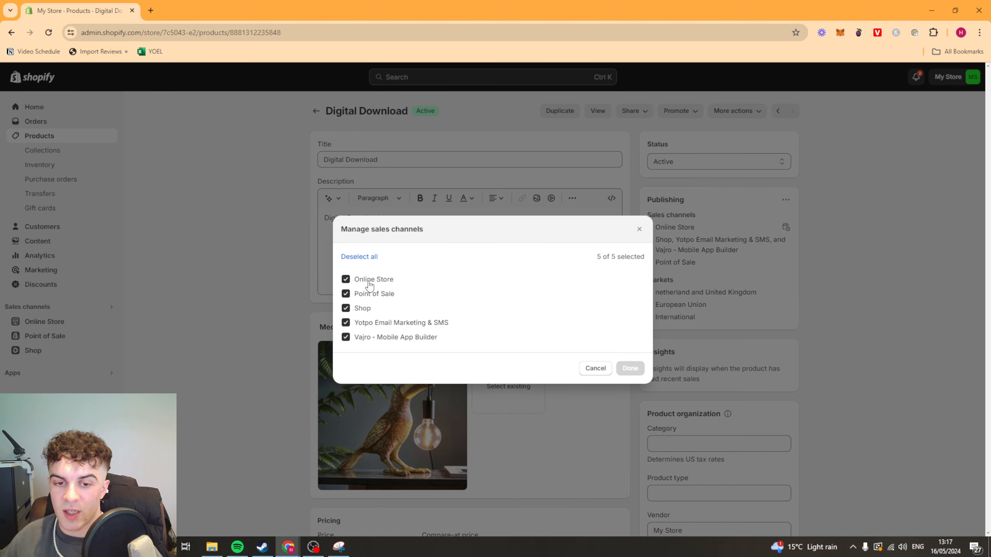
click(639, 230)
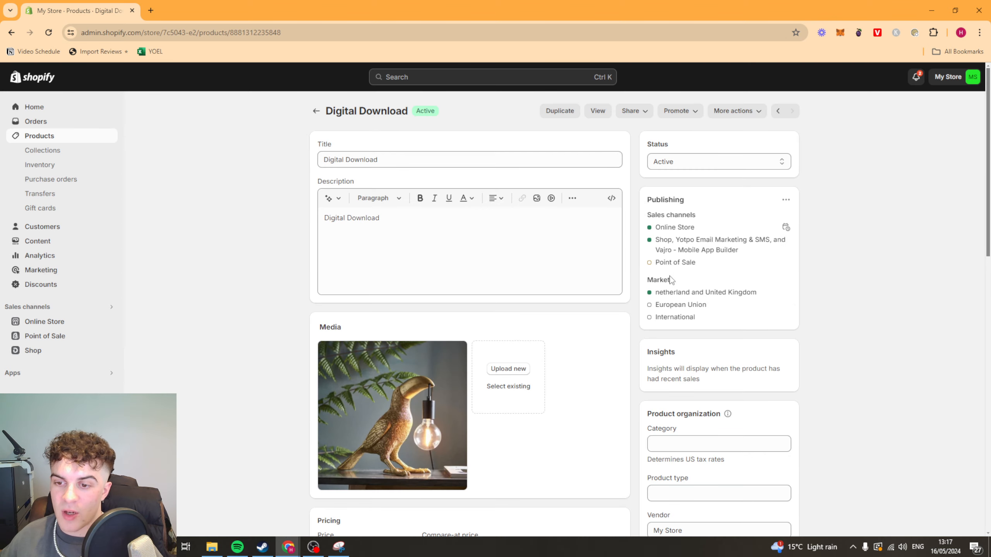
- View the Digital Download product page in the online store
scroll(276, 312, down, 15)
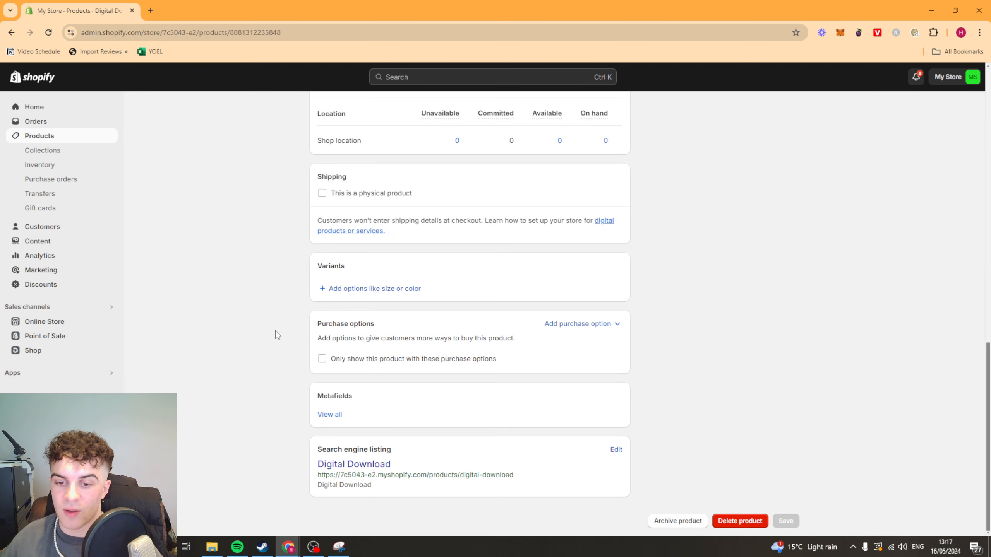
scroll(268, 210, up, 15)
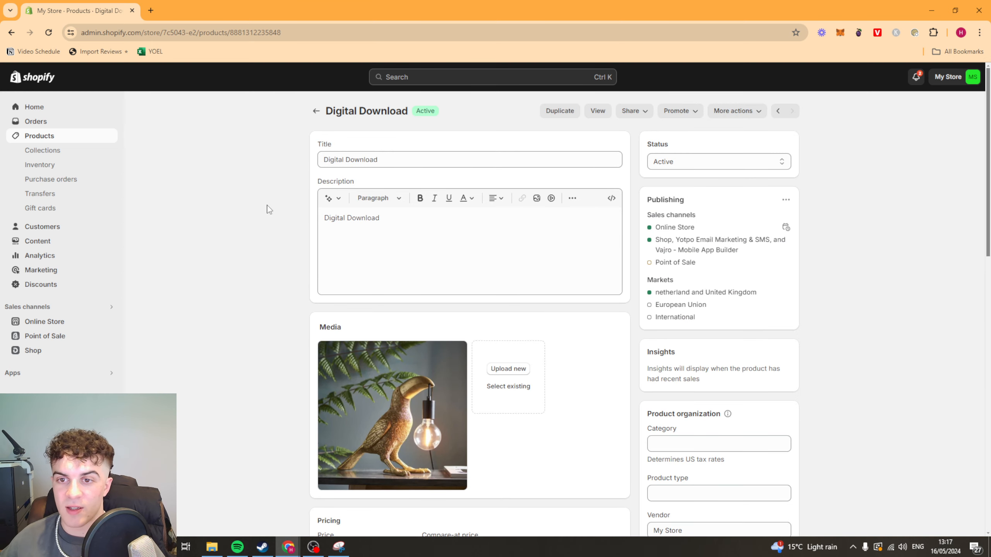
click(598, 110)
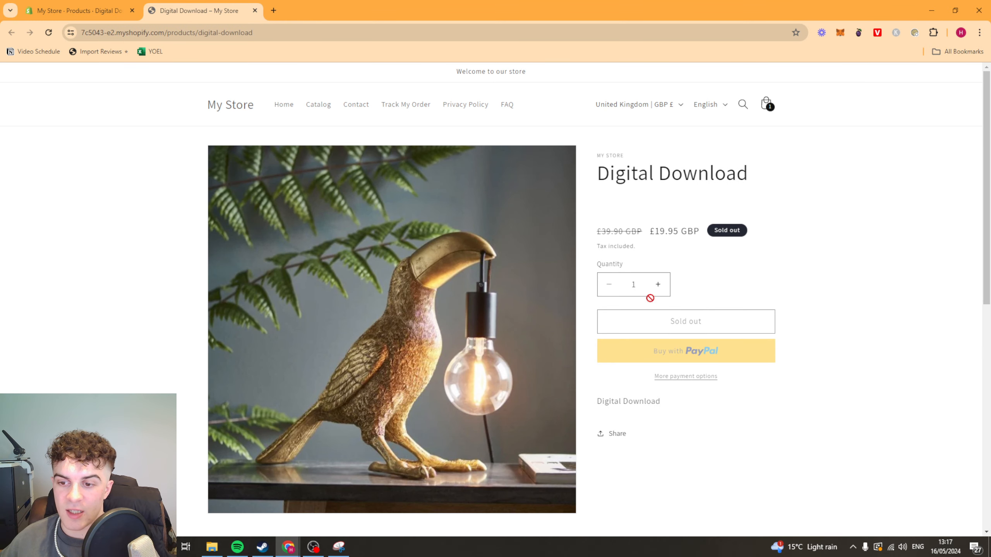
- Set the product's available inventory at Shop location to 10 in the store admin, keeping the default Correction reason
click(79, 10)
scroll(285, 328, down, 10)
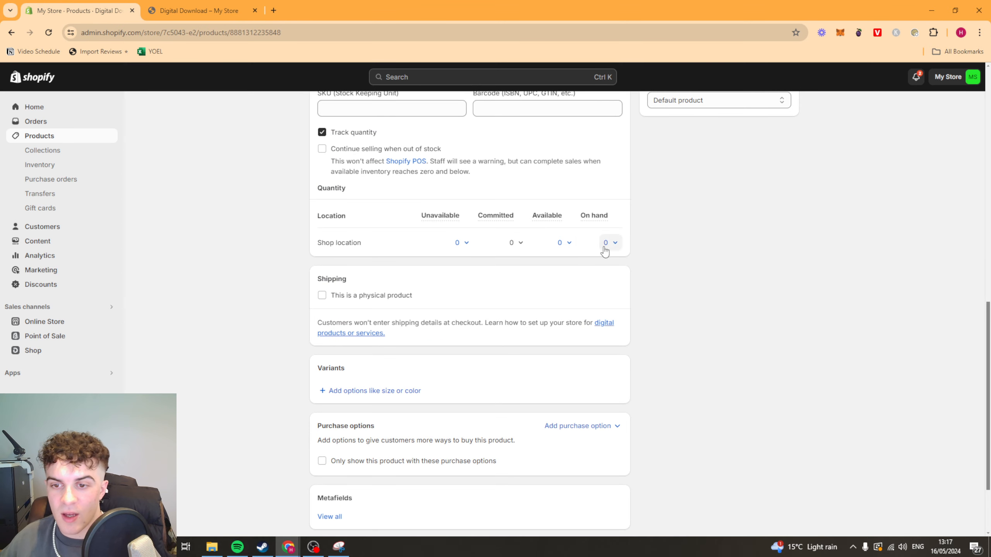
click(561, 242)
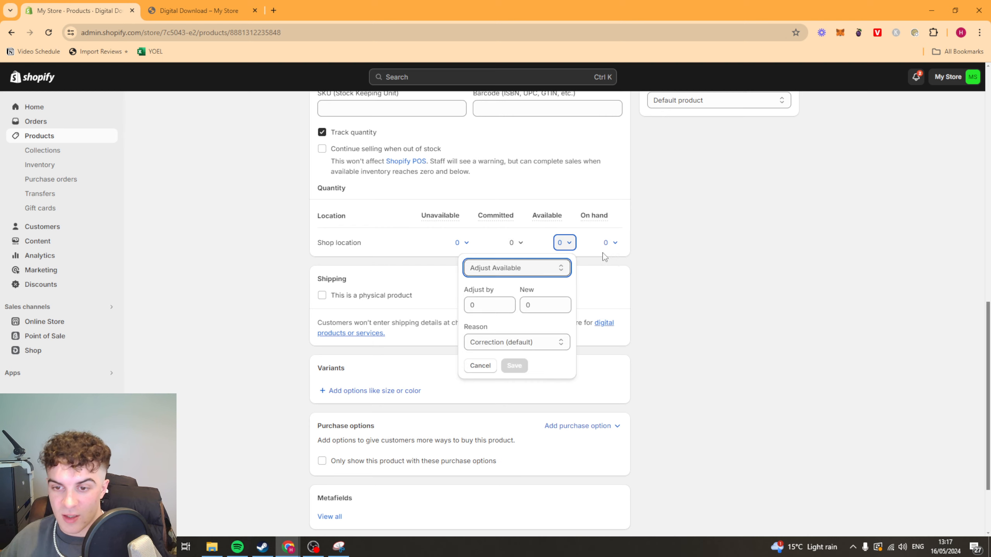
click(563, 302)
click(515, 366)
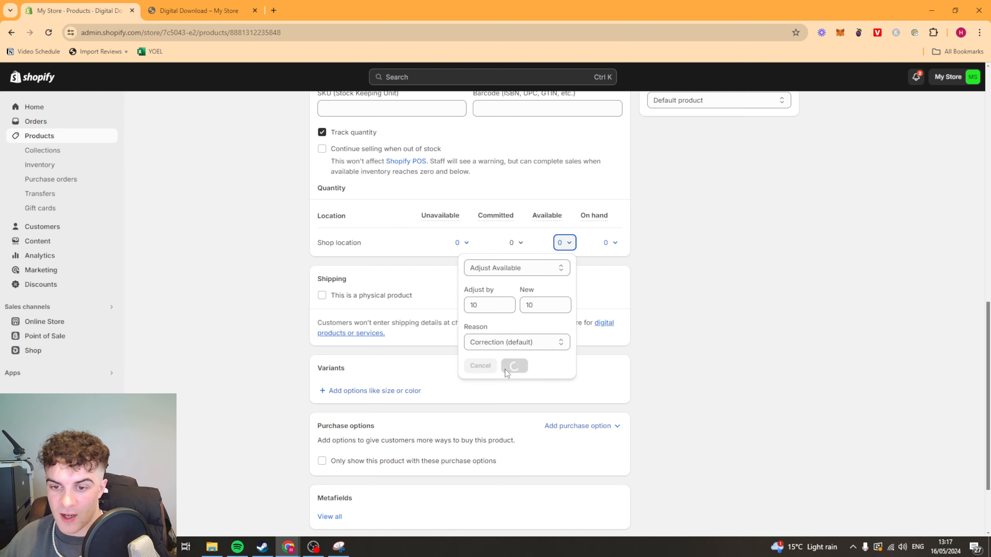
- Add Digital Download to the cart from the refreshed online store product page and proceed to checkout
click(185, 11)
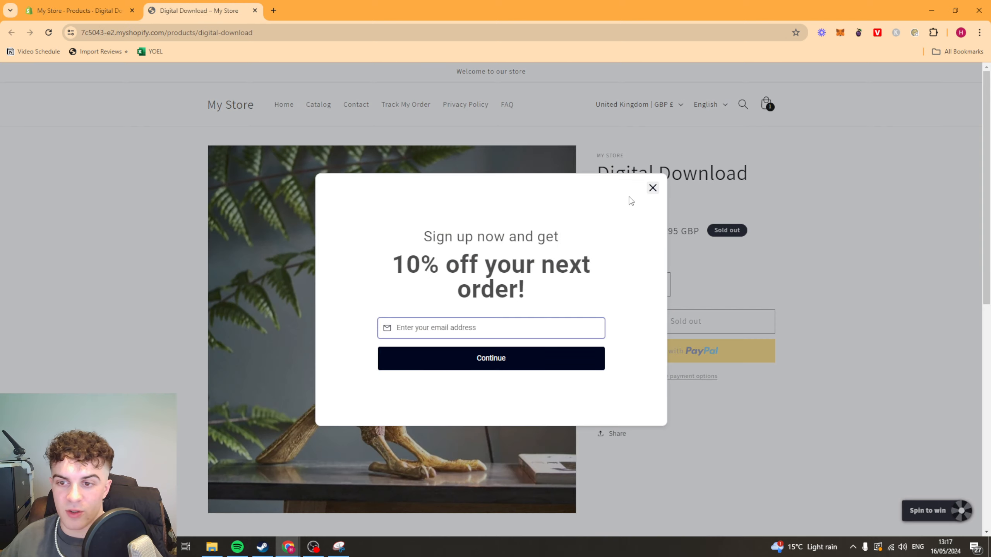
click(717, 189)
click(652, 188)
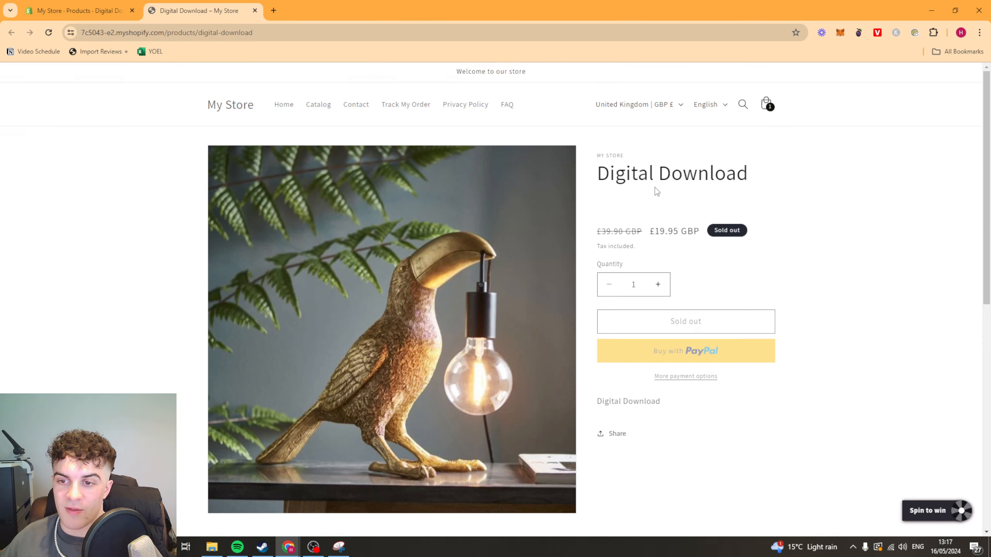
key(F5)
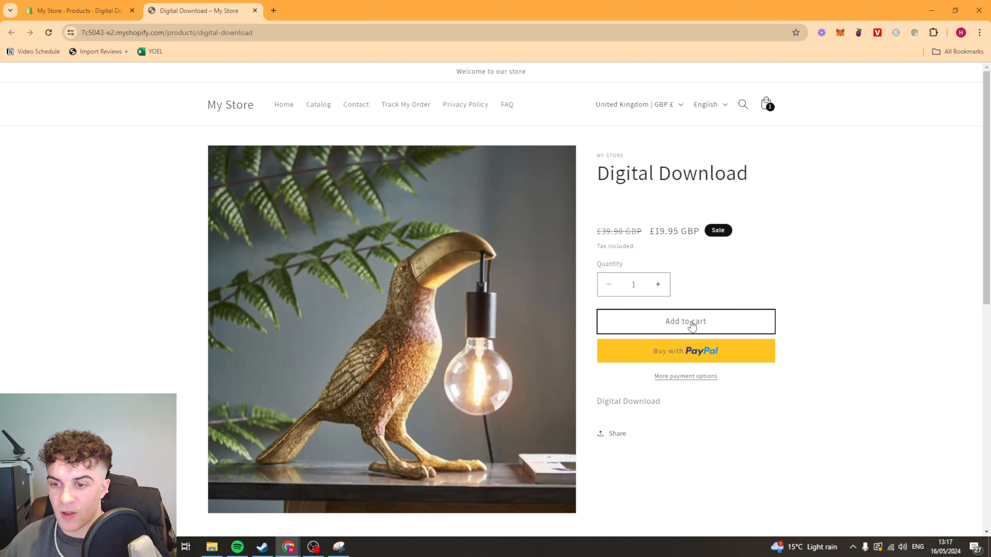
click(691, 326)
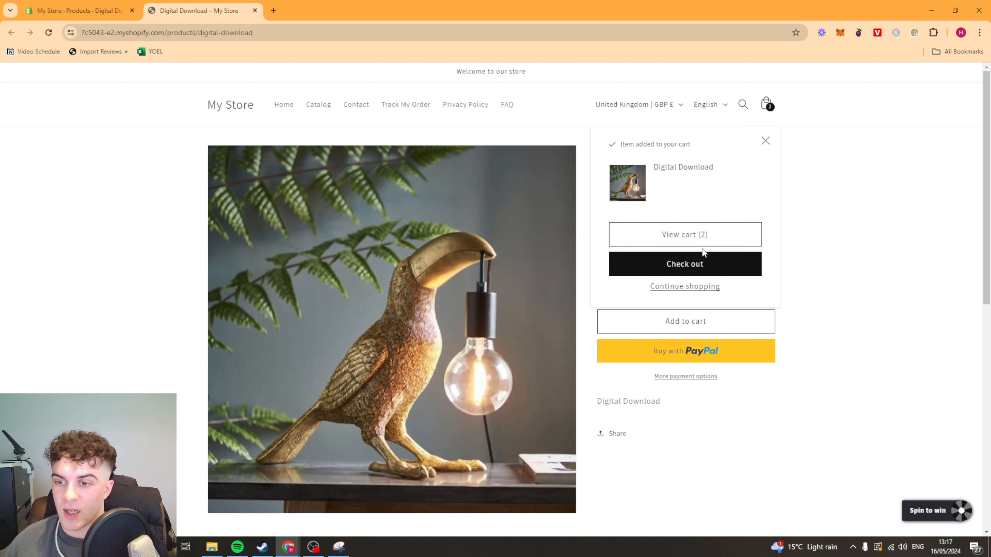
click(698, 273)
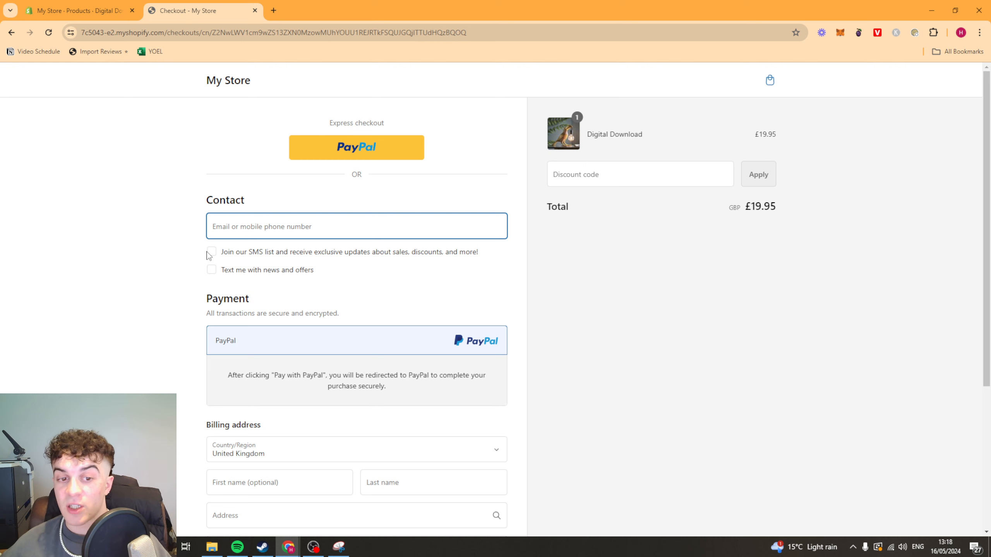
- Examine the checkout page's contact, payment and billing address fields and order summary for the digital product
scroll(305, 260, down, 3)
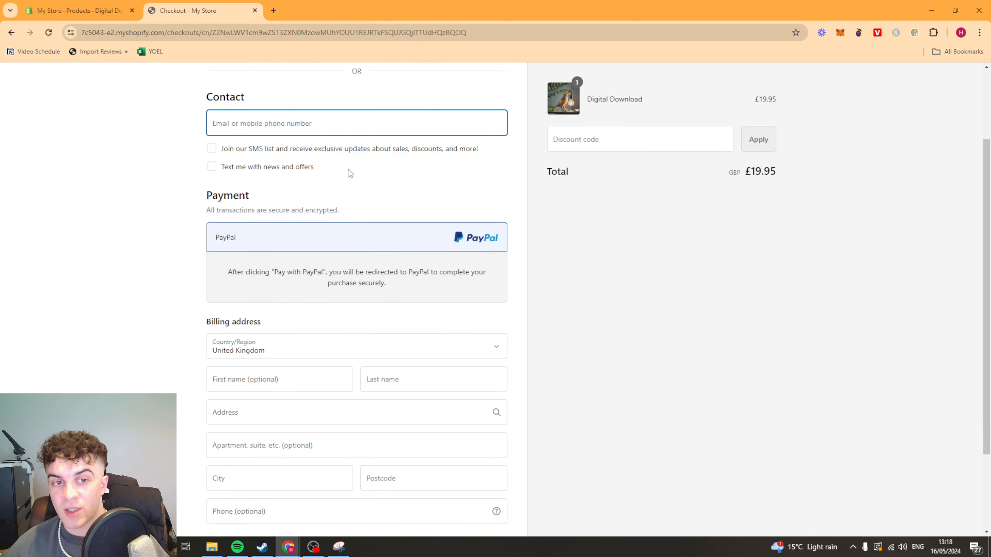
scroll(394, 325, down, 3)
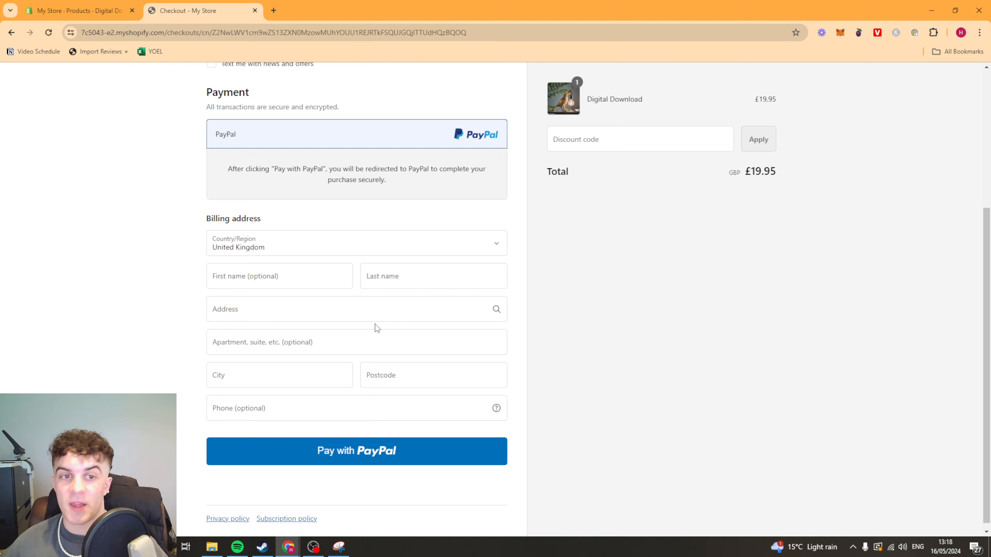
scroll(351, 332, up, 6)
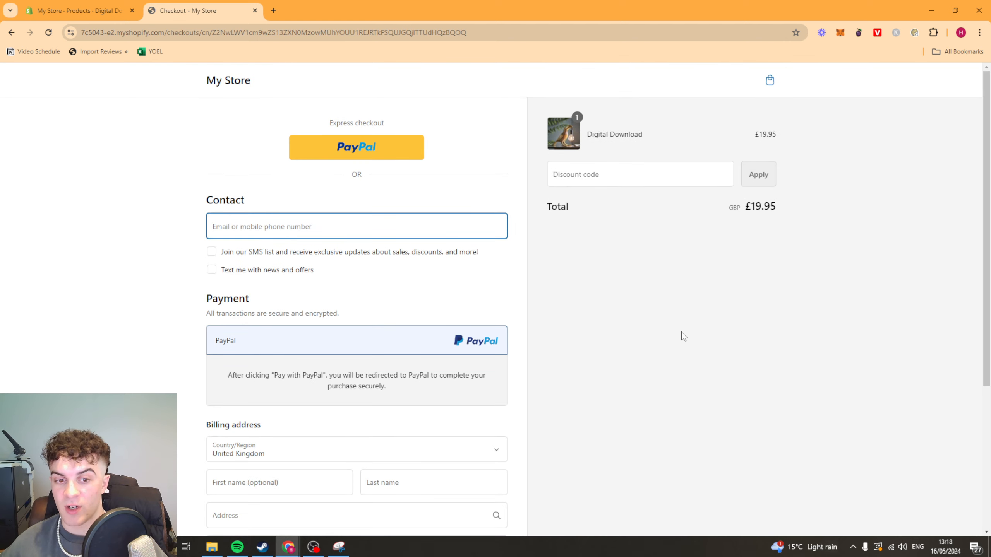
scroll(291, 457, down, 2)
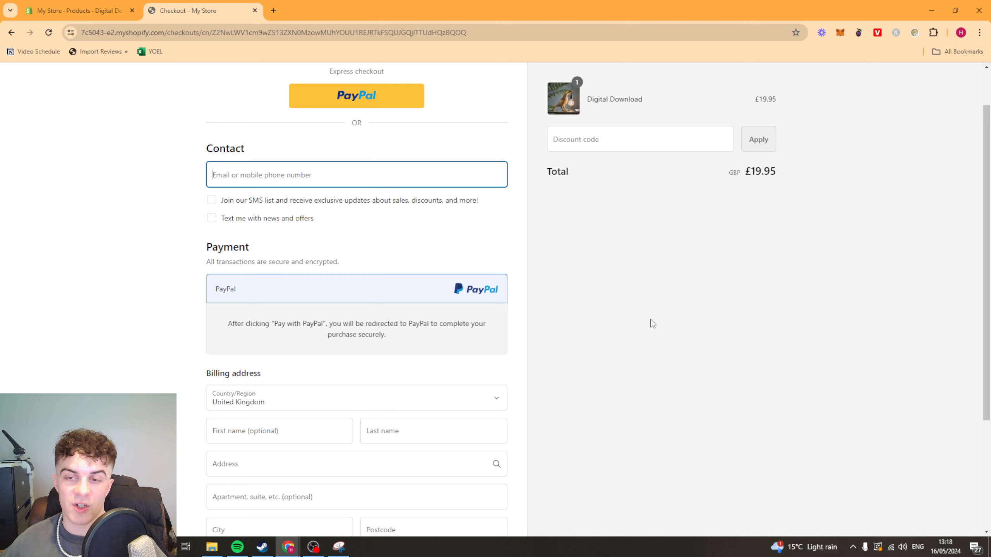
scroll(543, 346, down, 1)
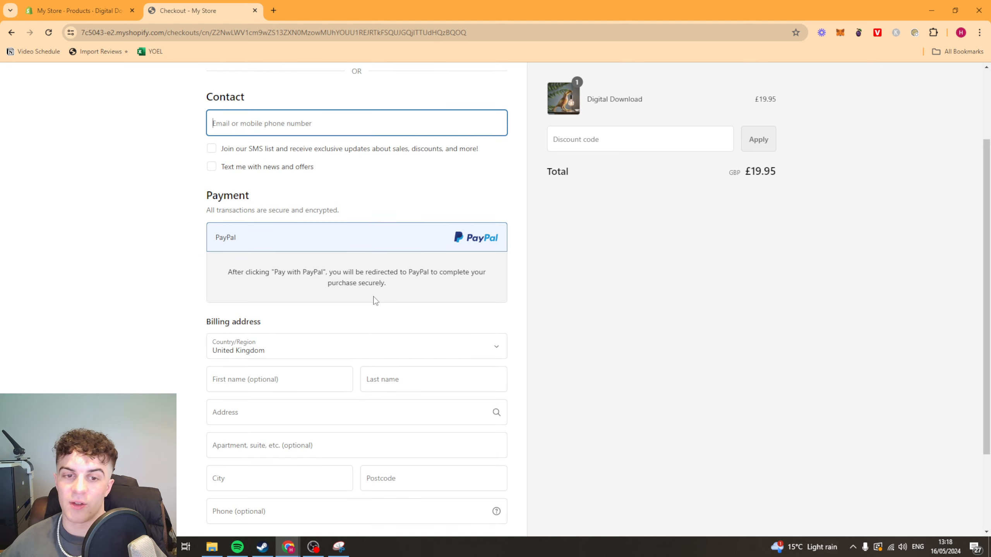
scroll(282, 281, down, 2)
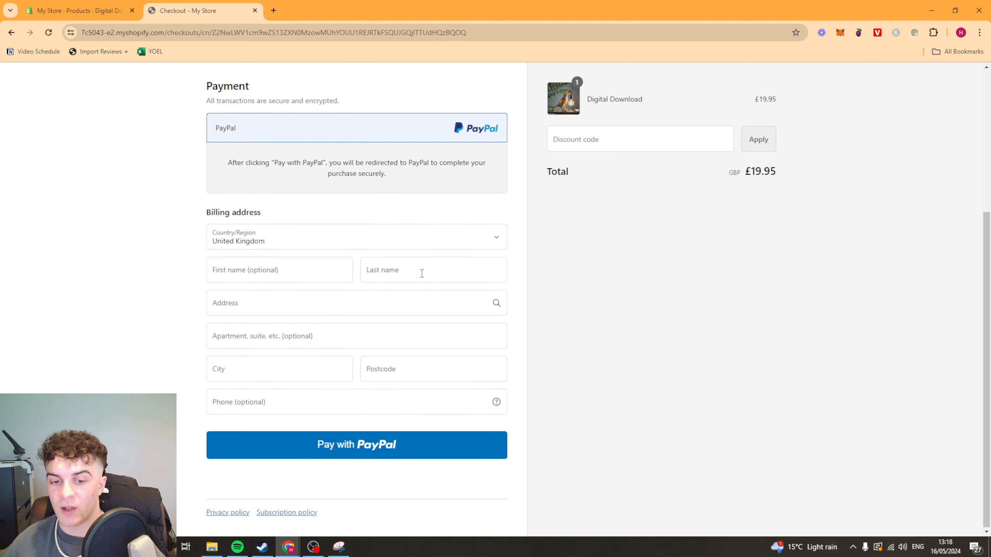
scroll(468, 252, up, 2)
scroll(455, 289, up, 2)
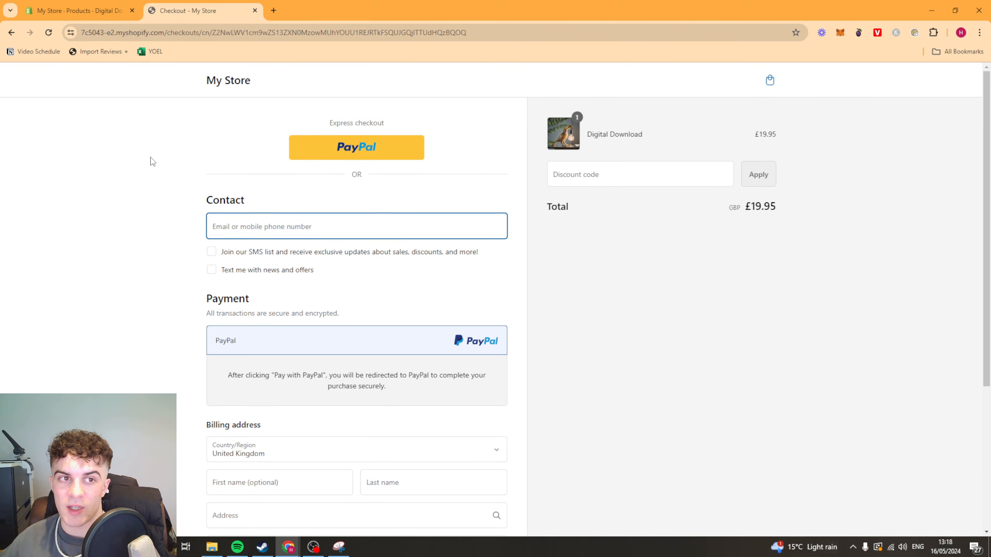
- Go from the store admin's installed apps to the Shopify App Store and search for "digital download"
click(74, 11)
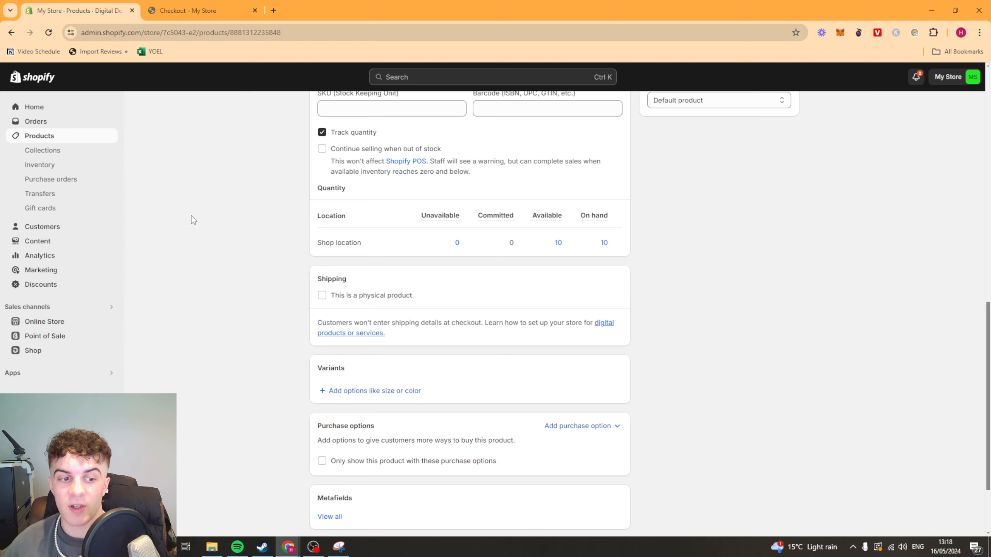
click(77, 375)
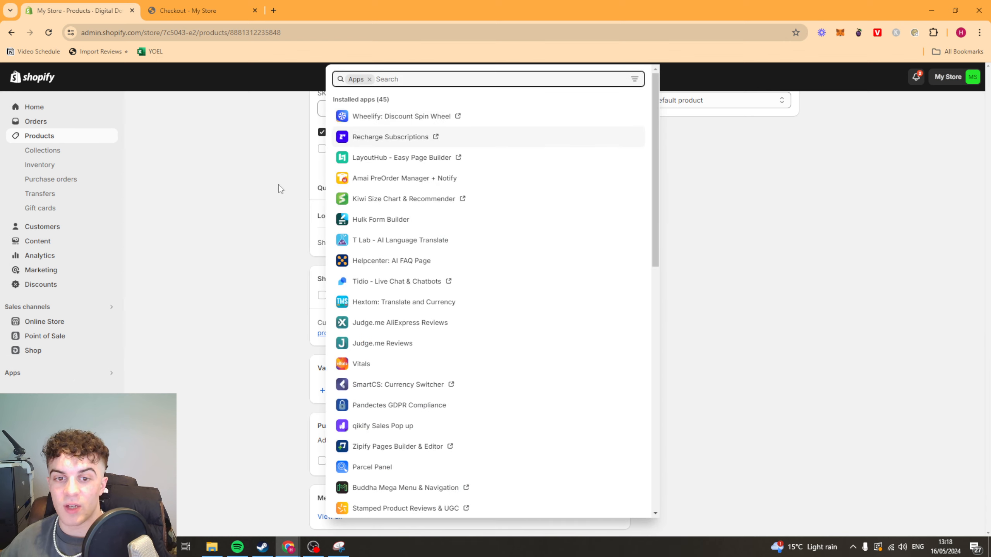
scroll(508, 226, down, 2)
drag(658, 203, 651, 405)
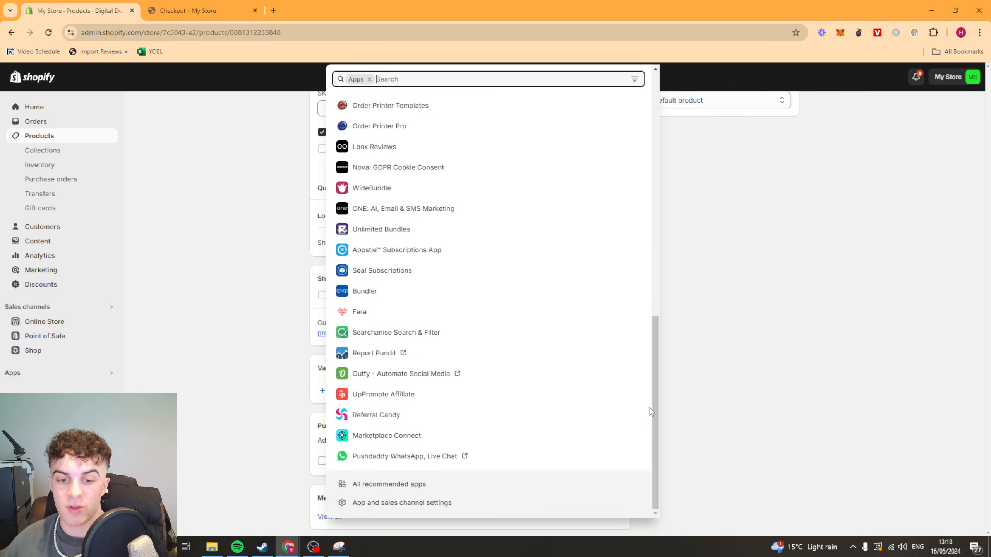
drag(650, 405, 650, 408)
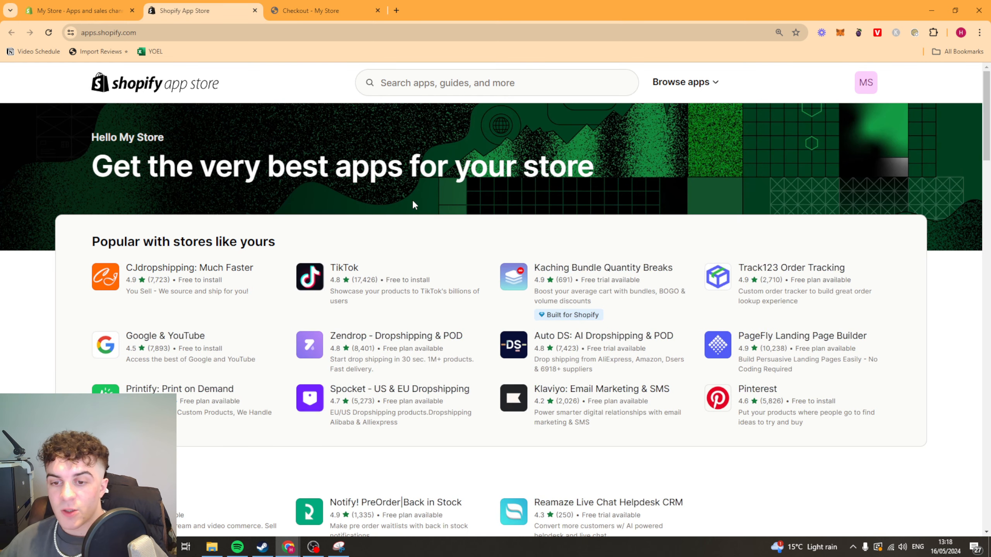
click(472, 86)
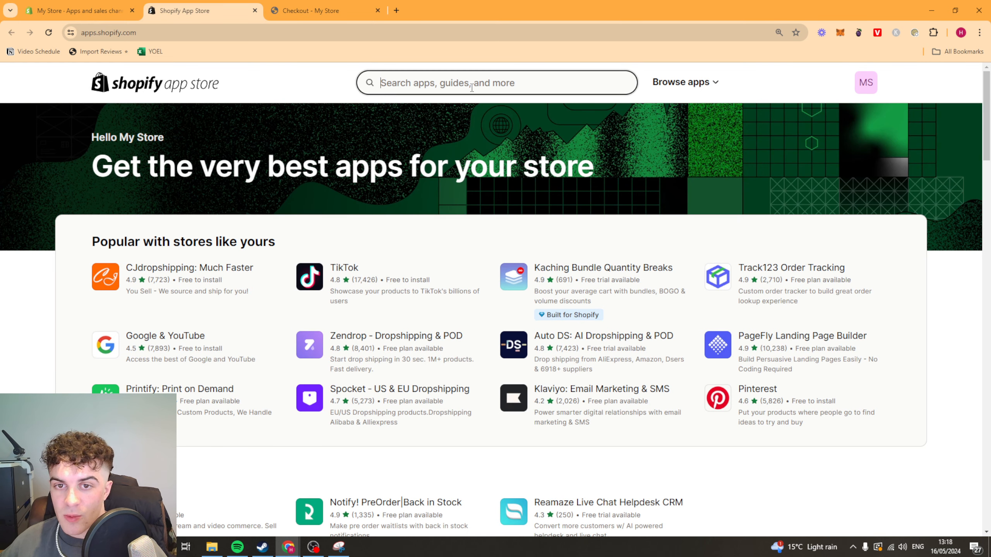
text(digital download)
key(Return)
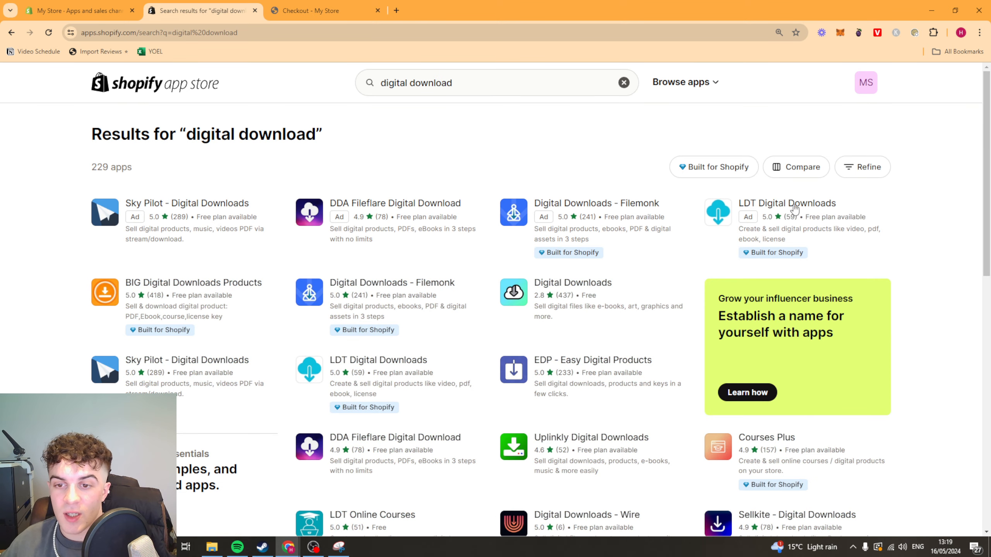
- Choose DDA Fileflare Digital Download from the search results and install it in the store
scroll(442, 212, down, 1)
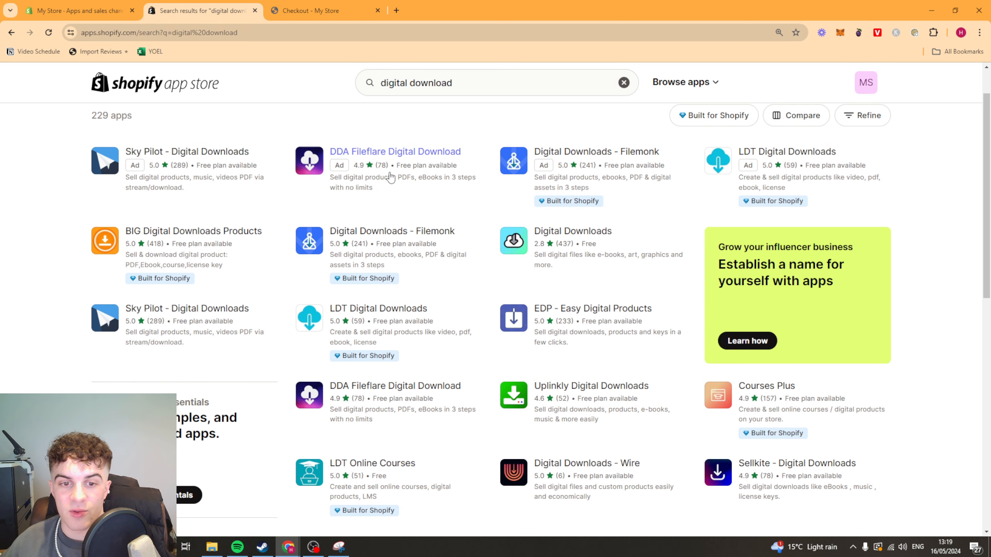
scroll(363, 273, down, 1)
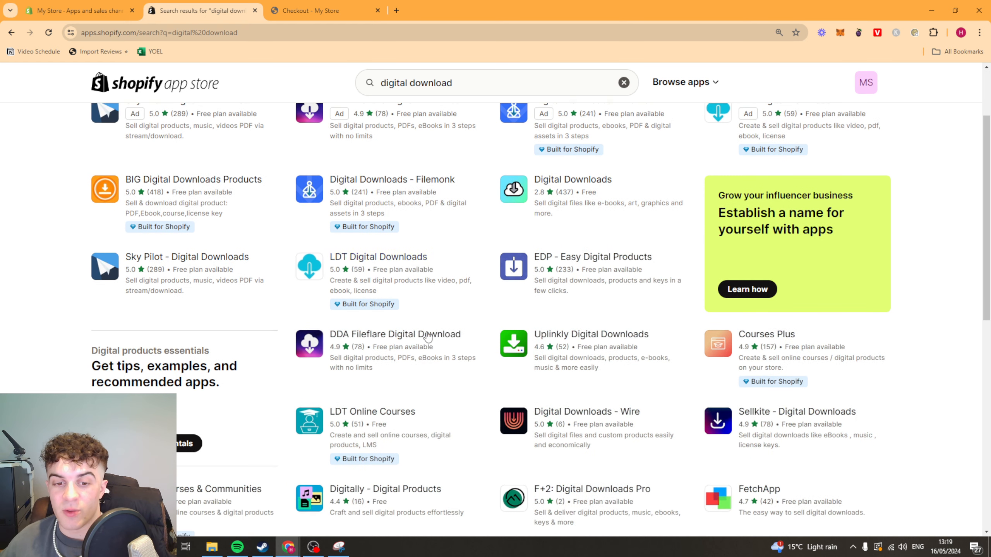
scroll(390, 220, up, 1)
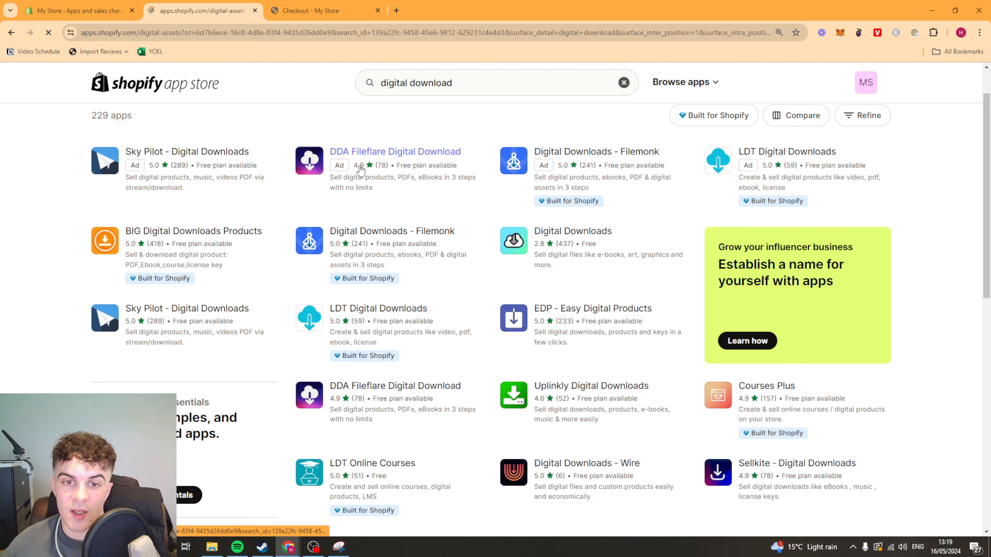
click(359, 167)
click(265, 267)
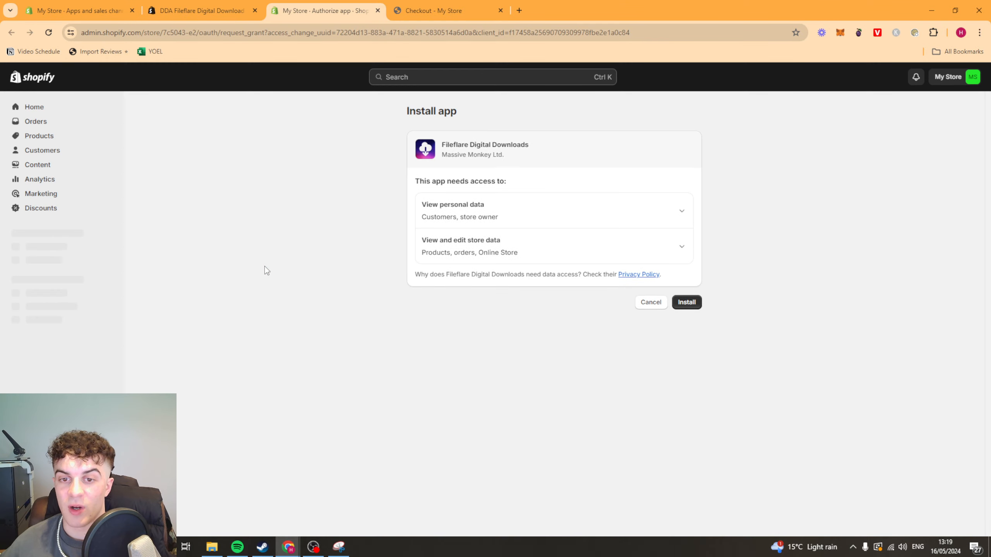
click(687, 303)
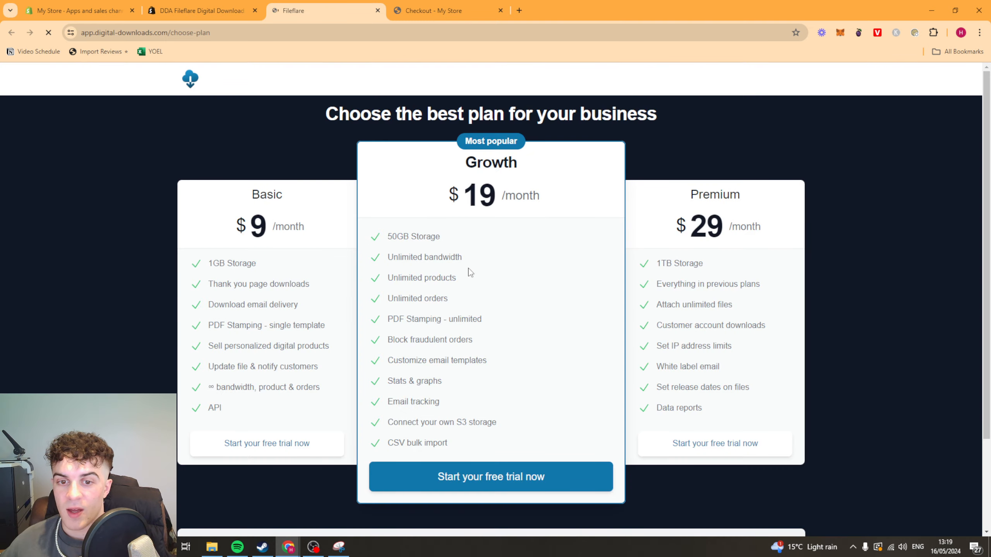
- Compare the Fileflare plans, start the free trial of the $19/month Growth plan and approve its subscription
scroll(363, 326, down, 3)
scroll(509, 369, up, 1)
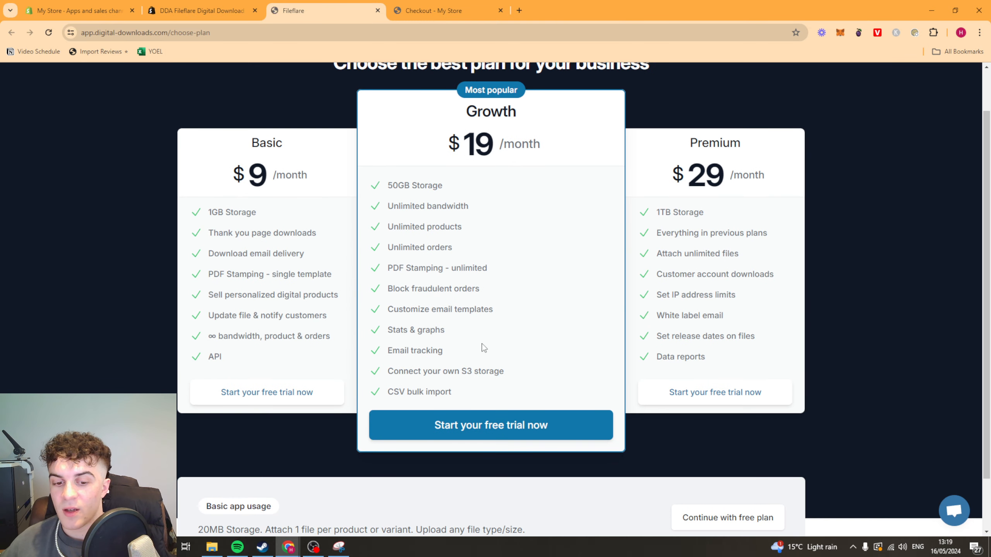
scroll(484, 346, down, 1)
scroll(586, 290, up, 2)
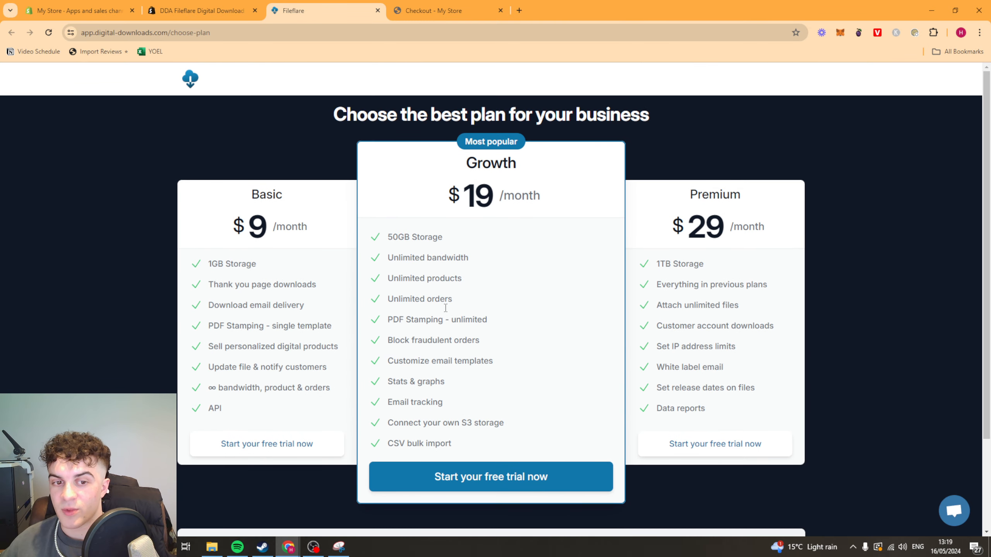
scroll(602, 276, down, 1)
scroll(507, 344, down, 2)
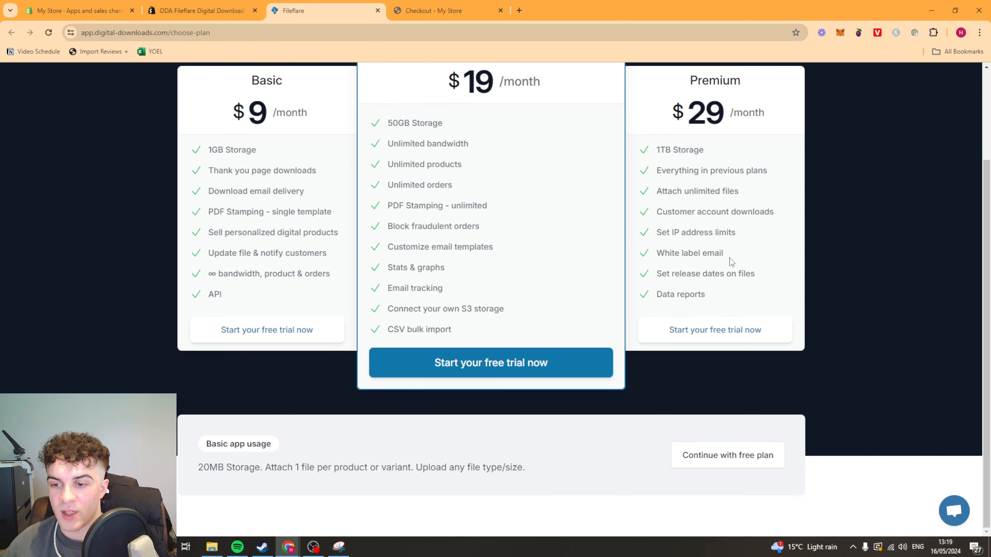
scroll(495, 250, up, 1)
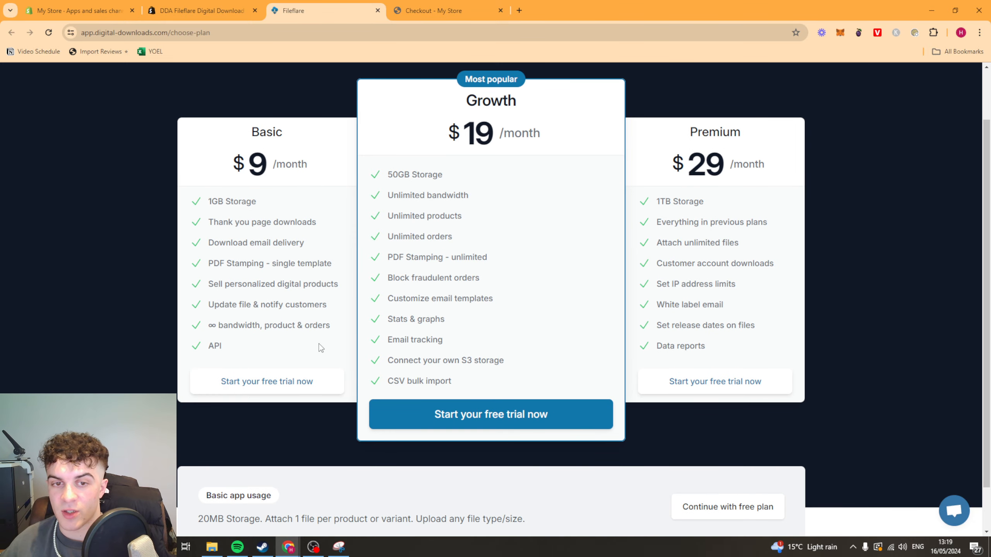
click(542, 422)
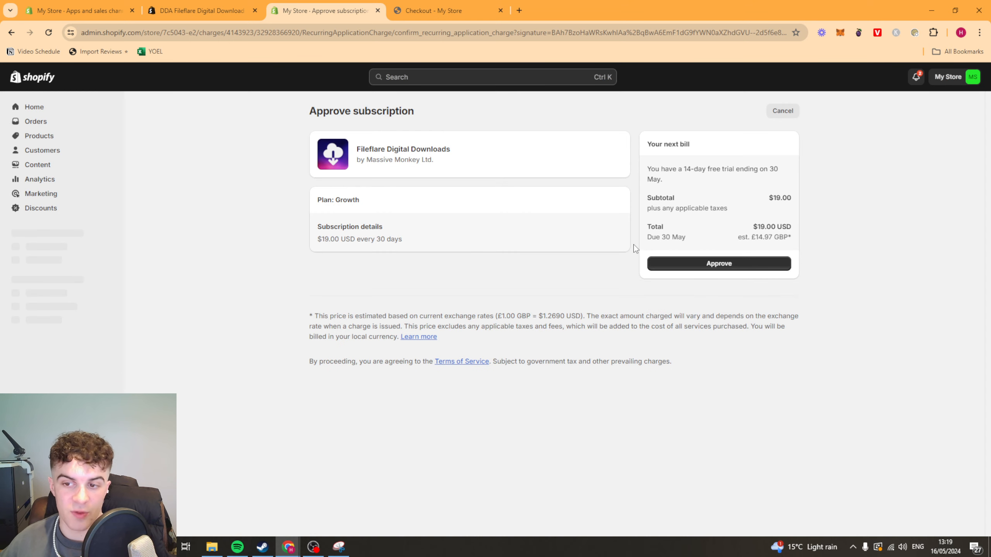
click(705, 264)
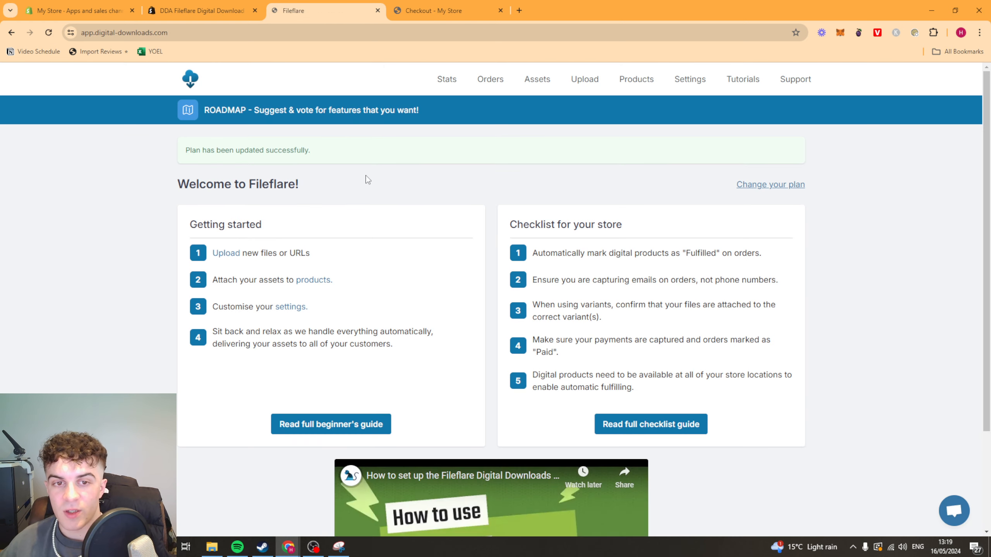
- Upload the file ezgif-2-a09396290c.gif as a new asset and finish the upload
scroll(397, 185, down, 1)
scroll(396, 186, down, 1)
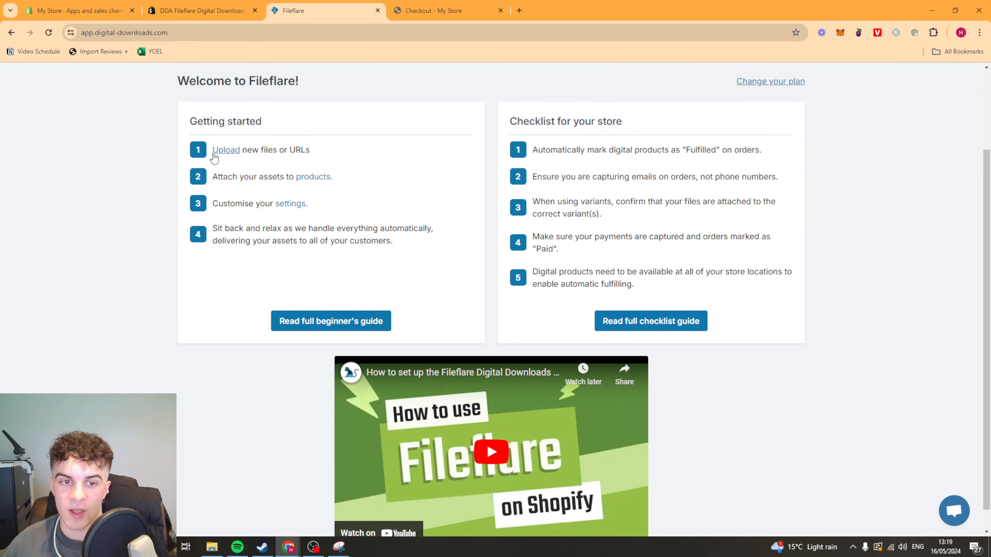
click(226, 153)
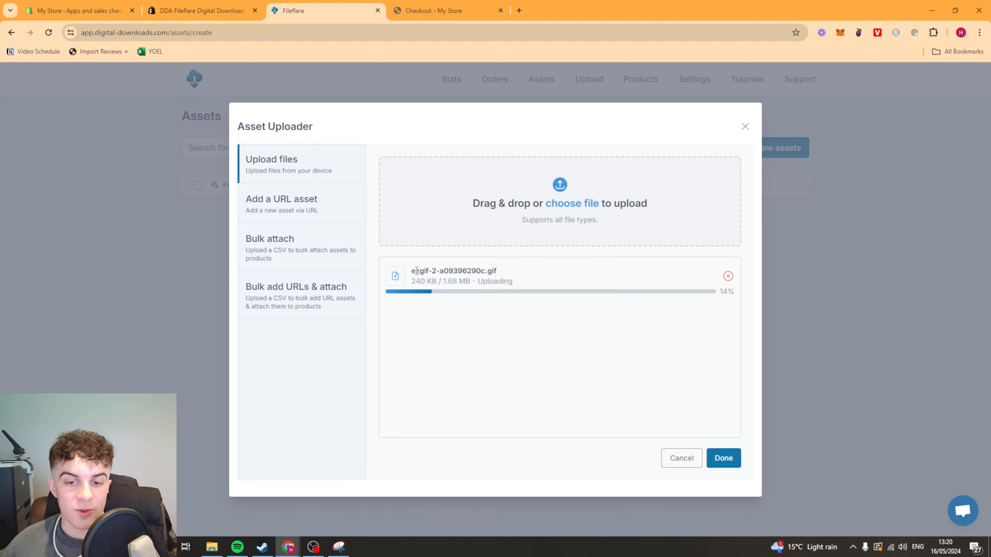
mouse_move(413, 271)
mouse_down()
mouse_move(482, 272)
mouse_move(412, 275)
mouse_up()
click(435, 271)
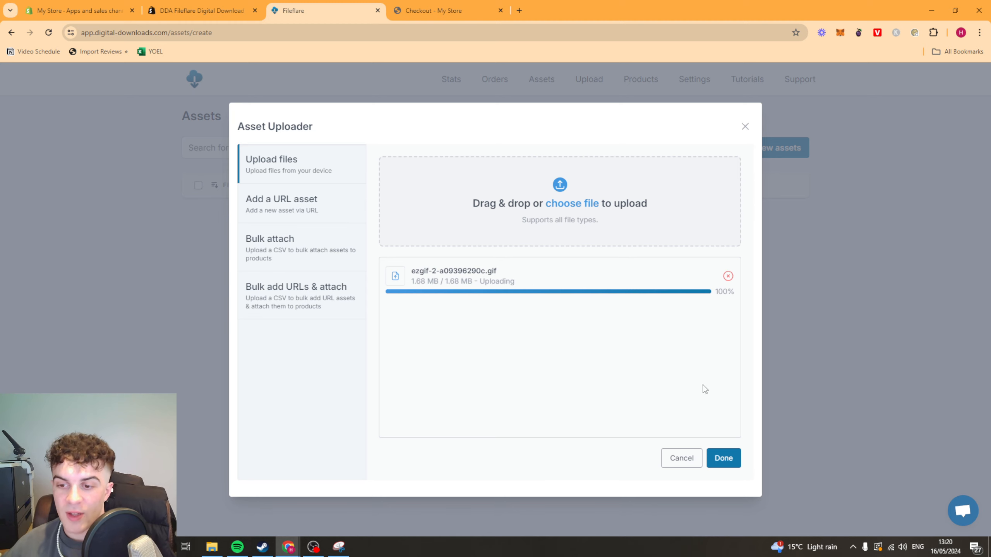
click(725, 464)
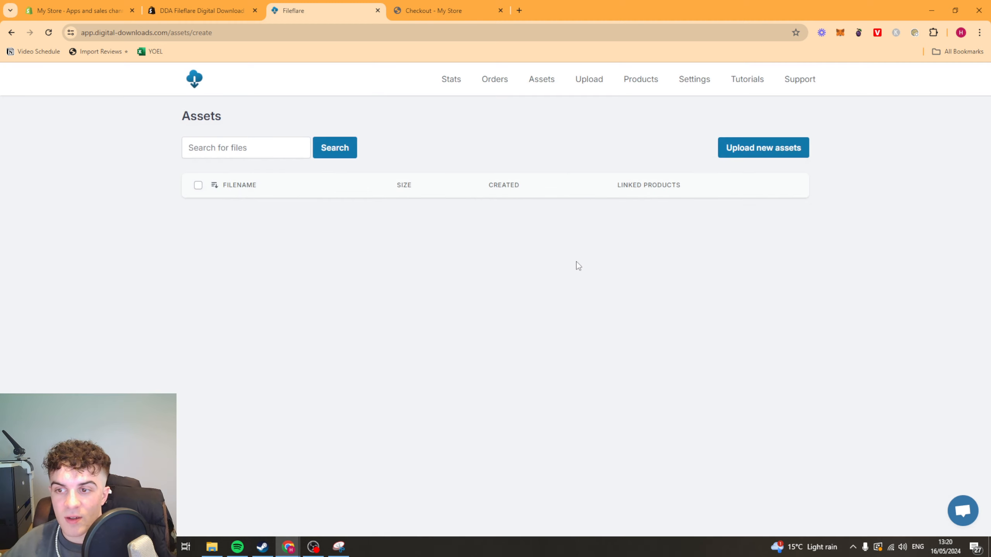
- Find the Digital Download product among the synced products and attach the asset ezgif-2-a09396290c.gif to it
click(192, 81)
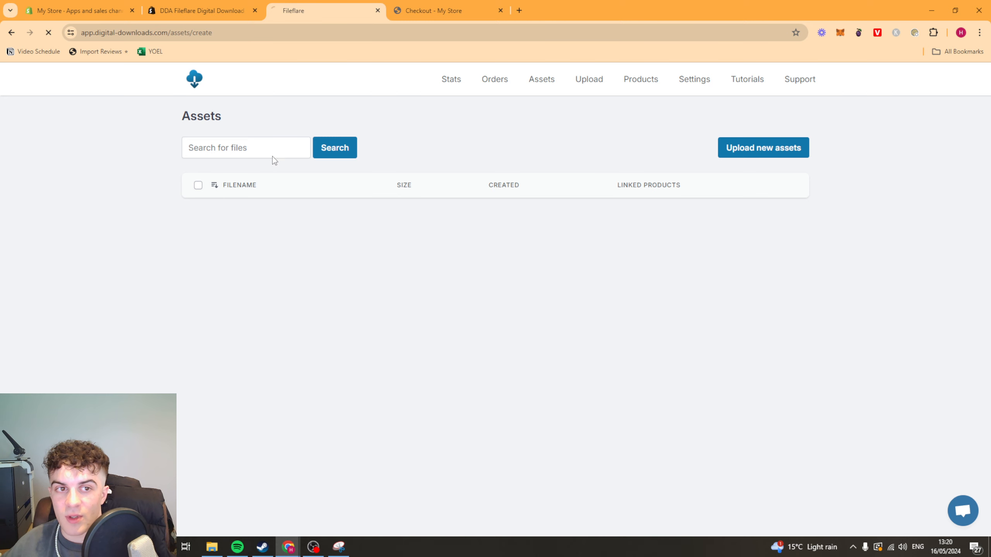
click(307, 244)
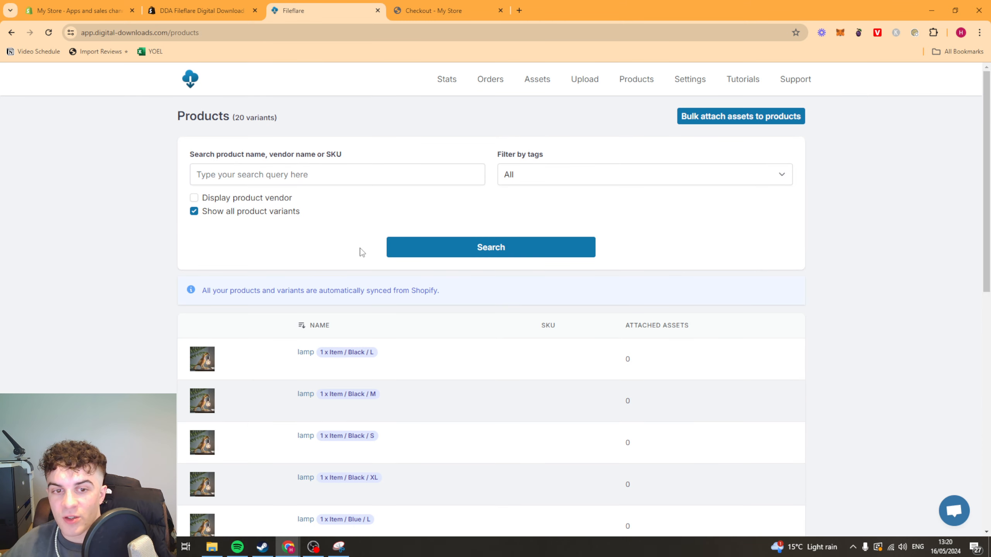
scroll(394, 408, down, 10)
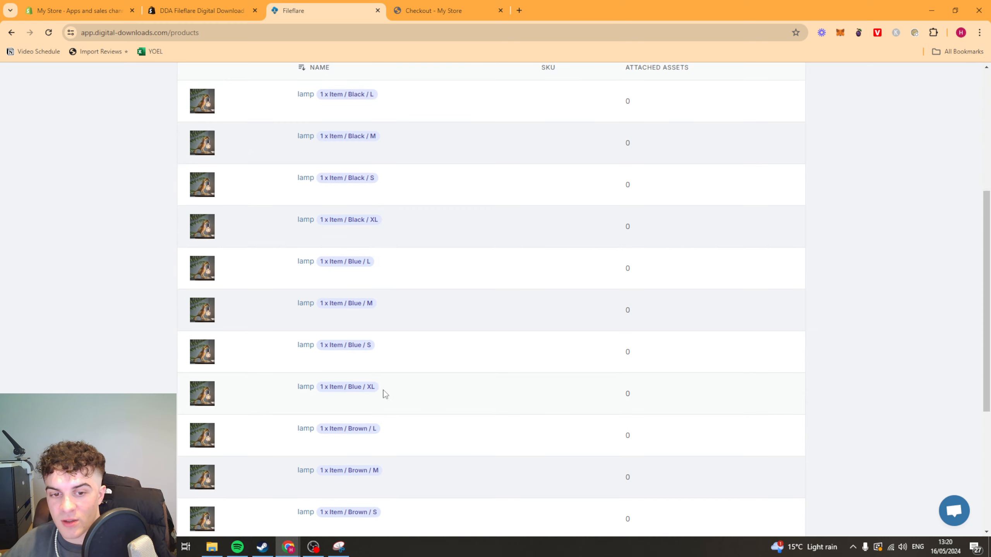
click(774, 481)
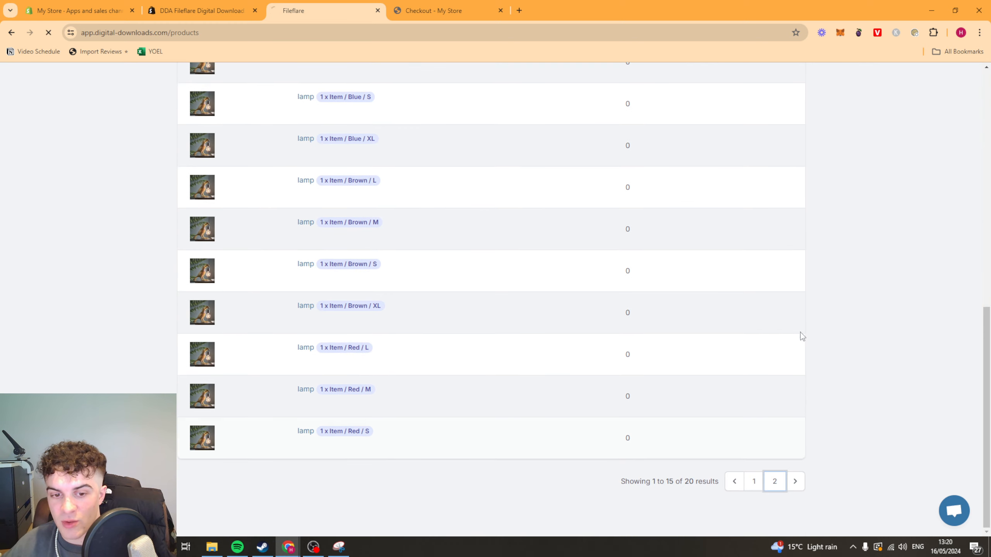
scroll(420, 359, down, 3)
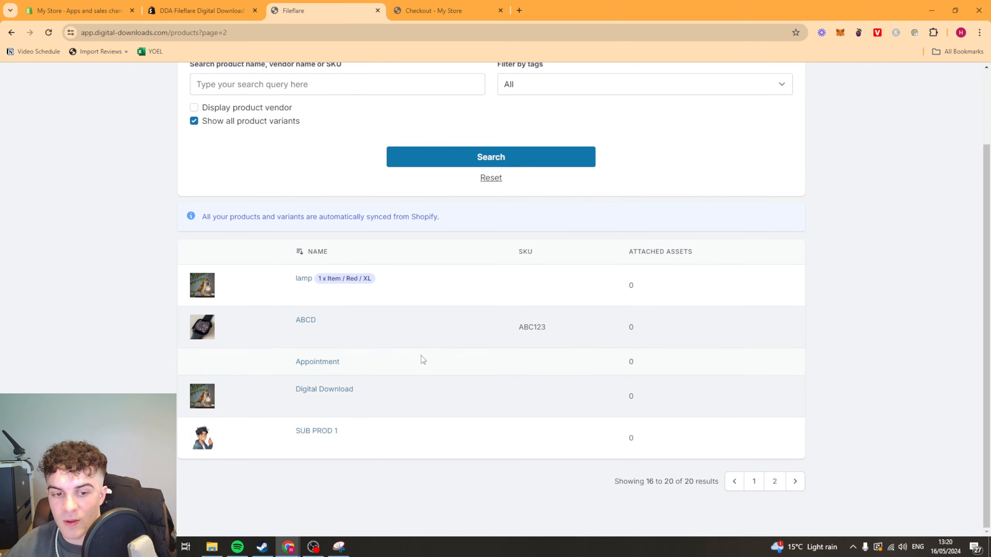
click(335, 390)
click(409, 297)
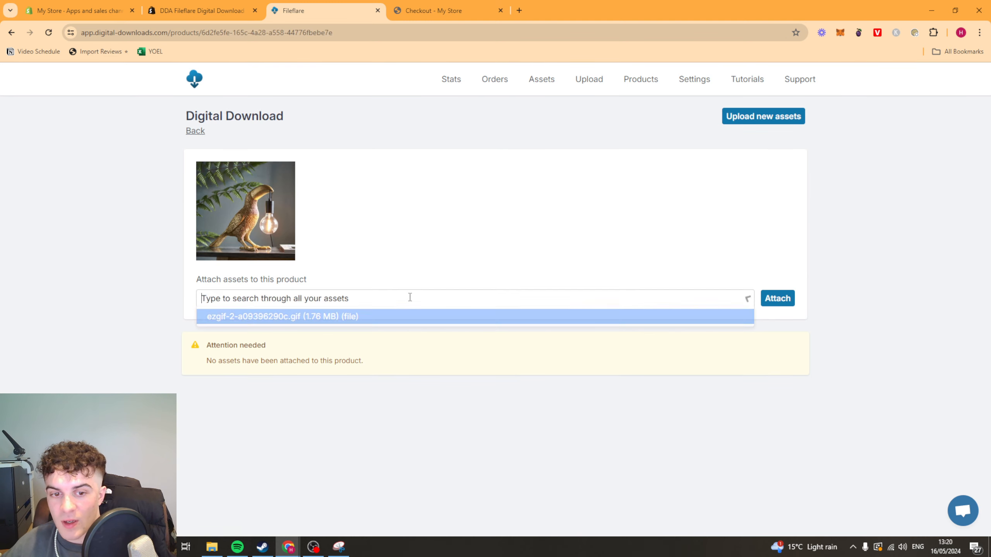
click(381, 318)
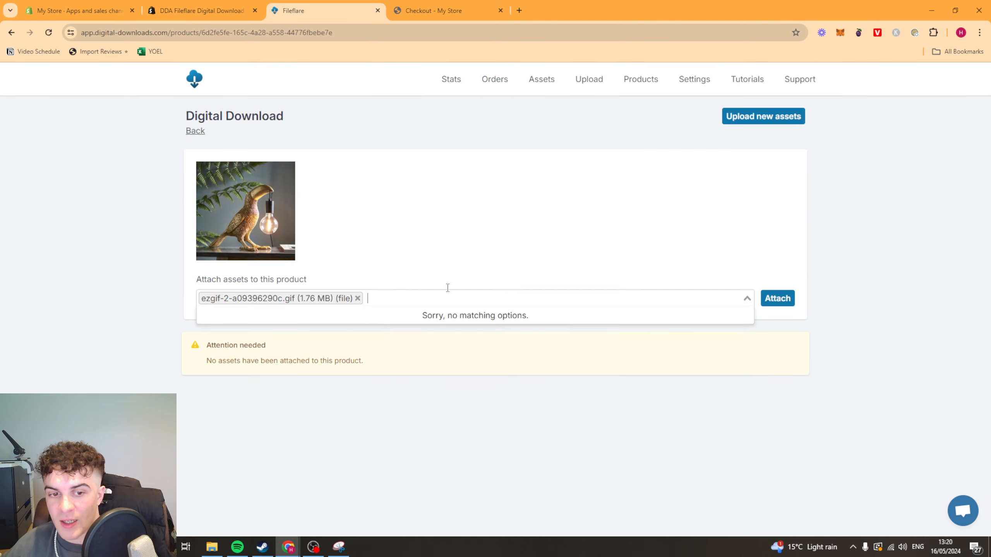
click(778, 301)
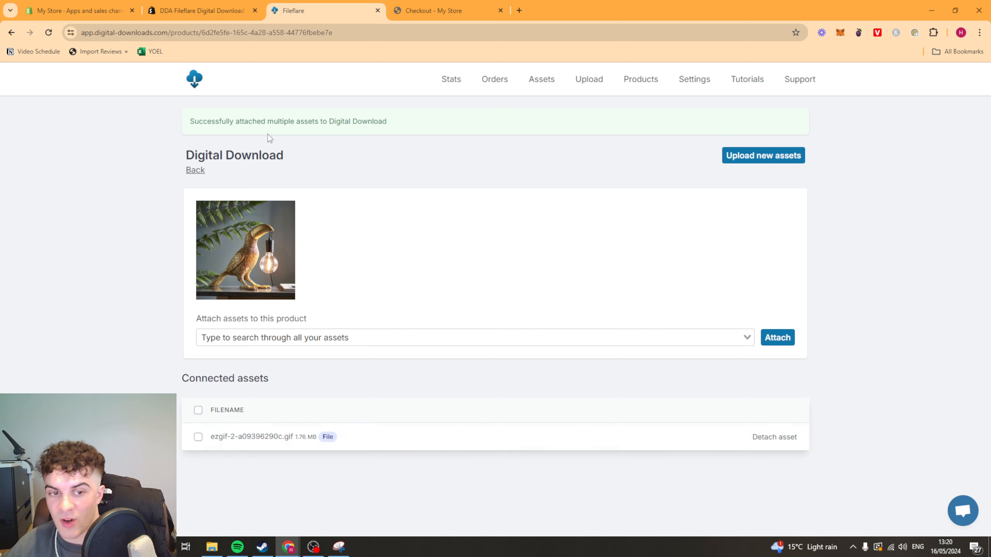
- Go to the Fileflare settings and review the global limitations and data reports
click(200, 82)
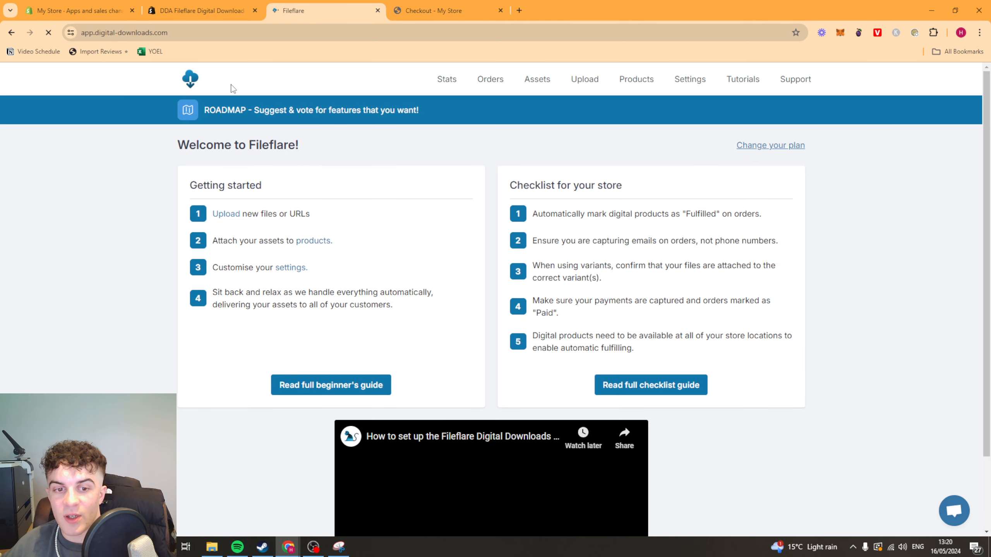
click(291, 268)
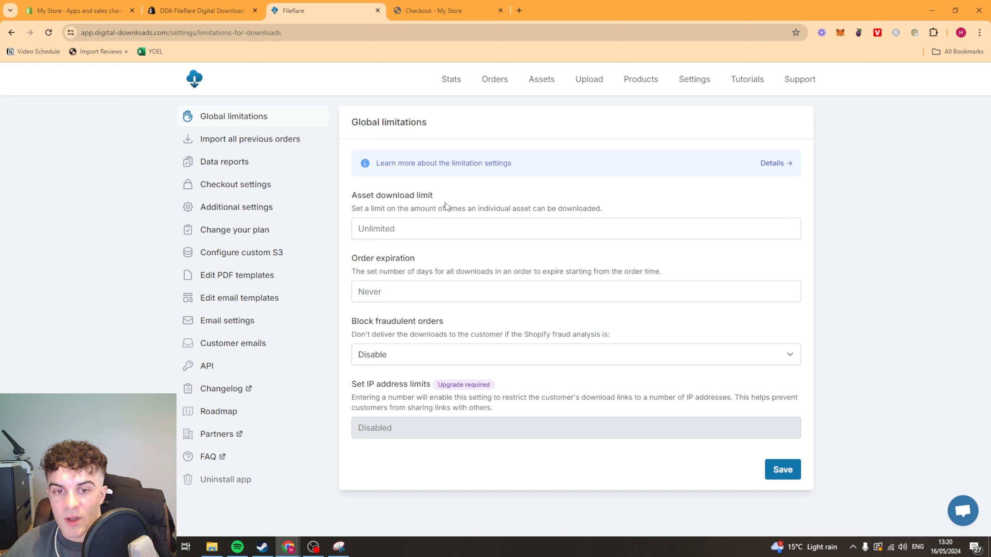
click(431, 229)
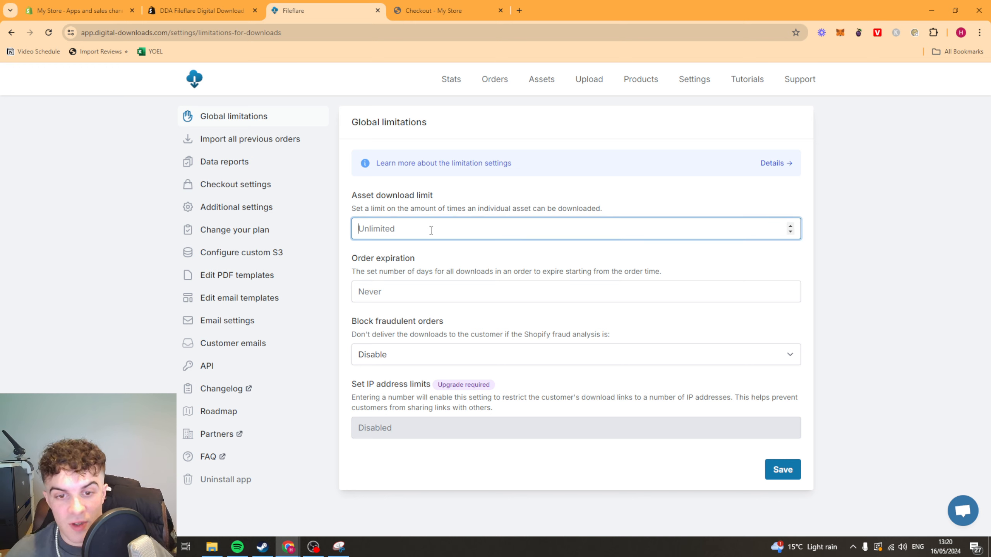
click(446, 265)
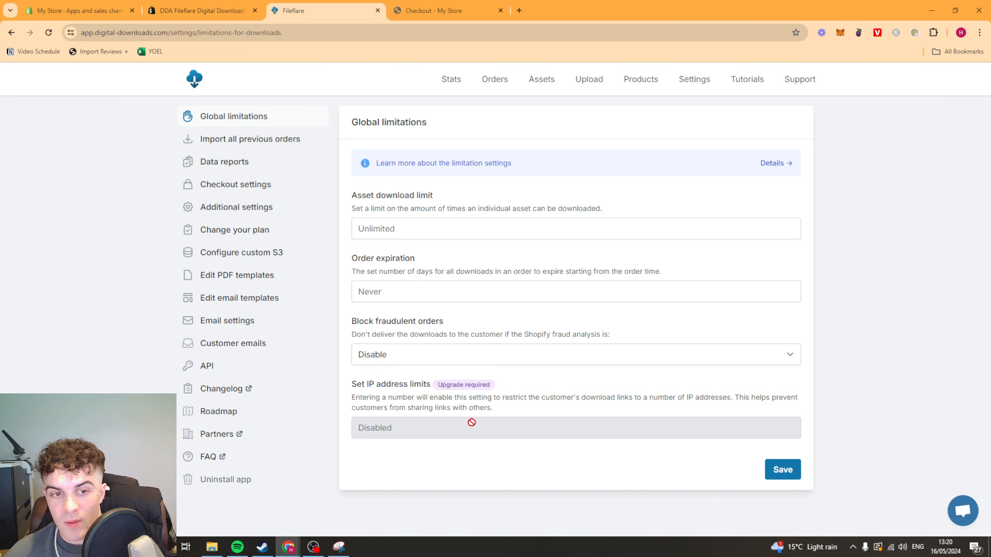
click(242, 141)
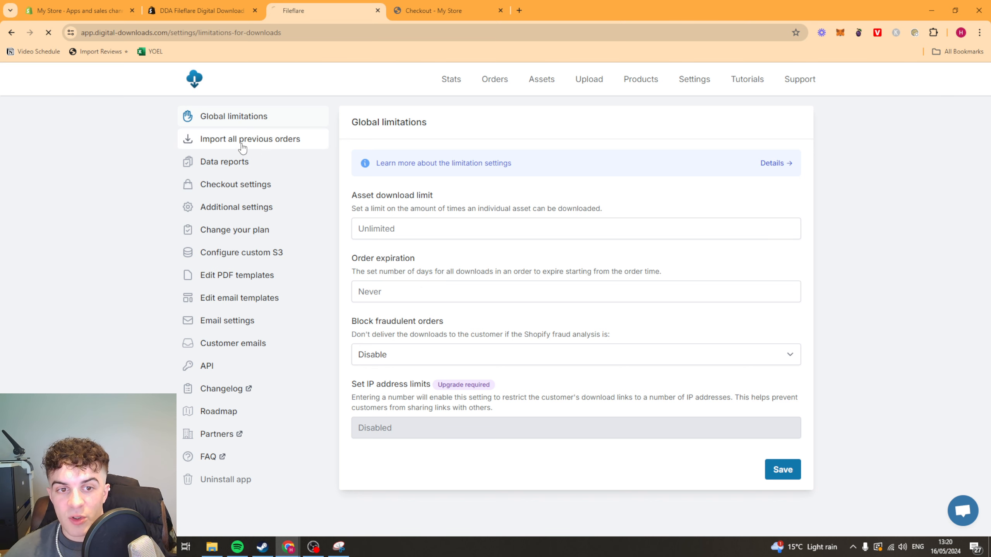
click(279, 162)
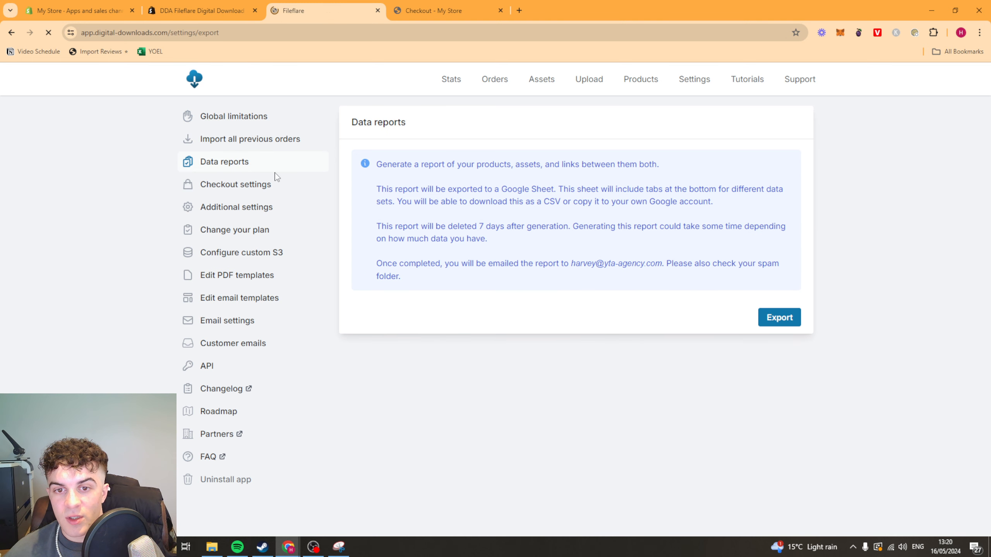
- Review the checkout settings' download delivery method and display options, and the email settings for sending downloads to customers
click(265, 187)
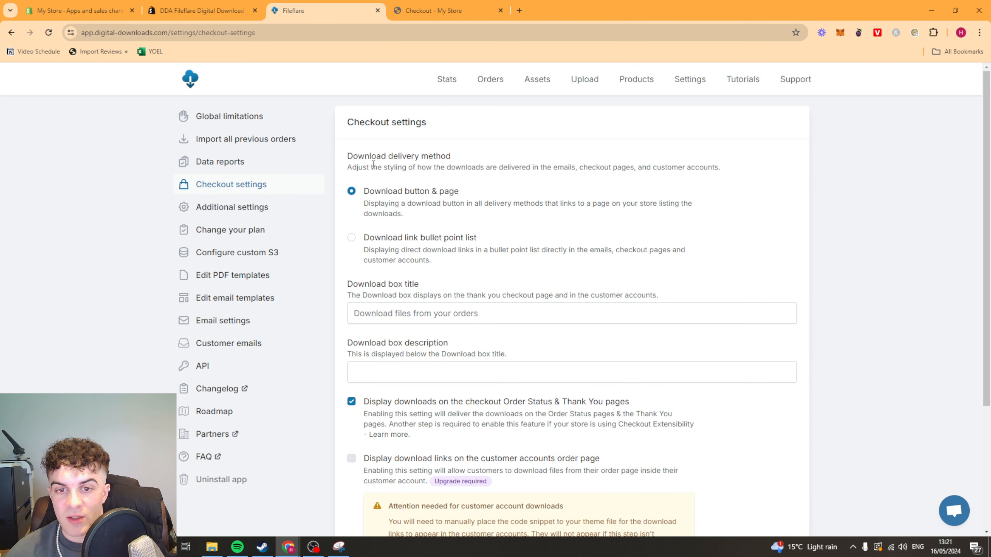
drag(365, 161, 441, 165)
click(388, 164)
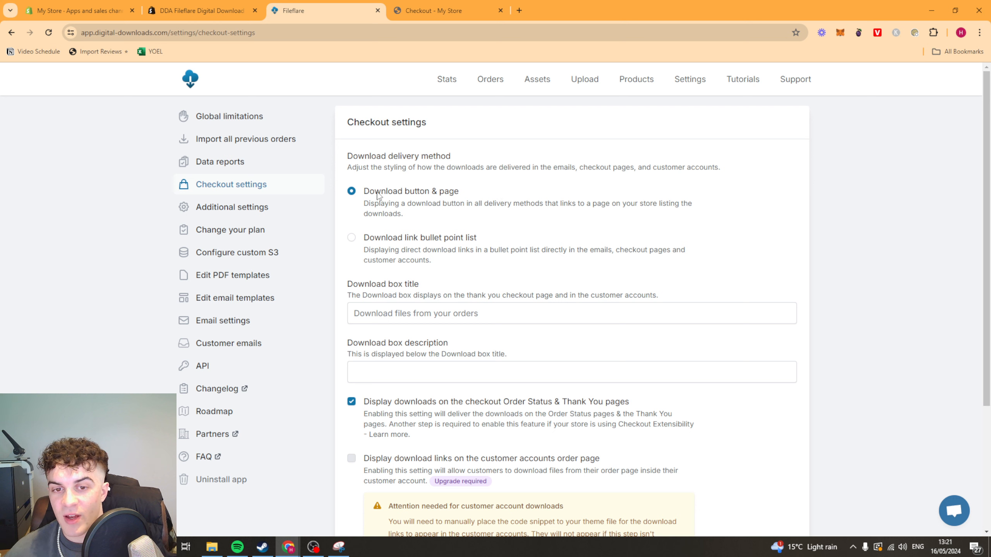
drag(468, 204, 560, 203)
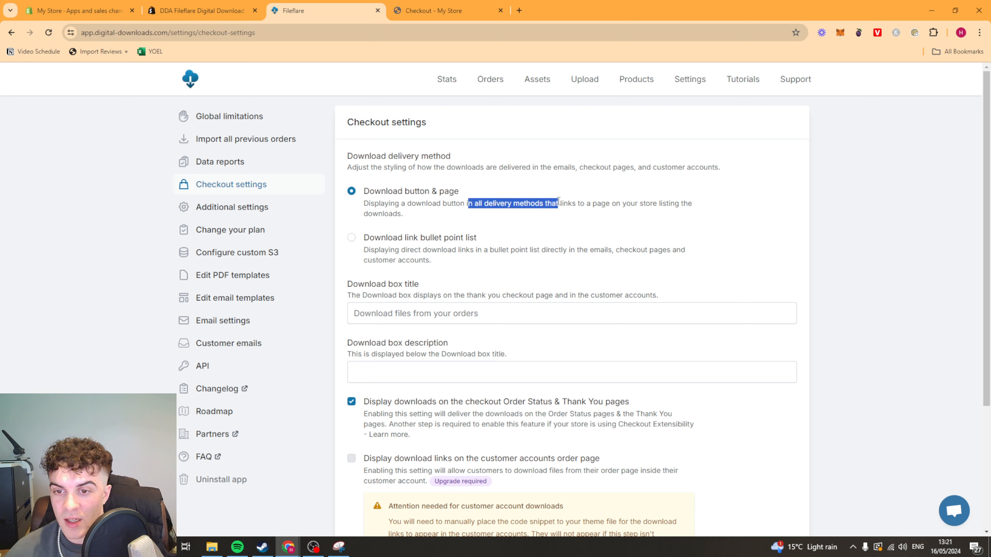
click(559, 203)
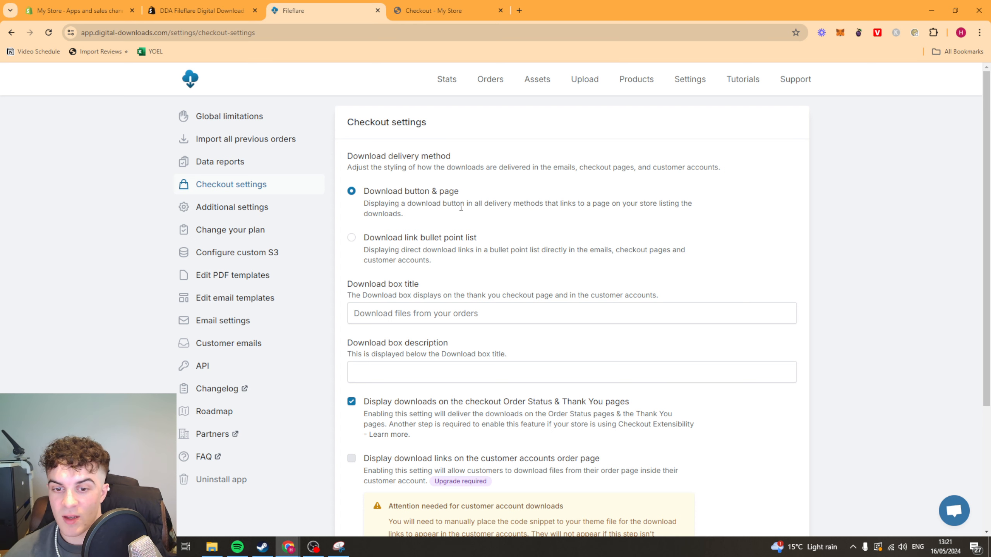
scroll(457, 207, down, 3)
scroll(485, 203, up, 3)
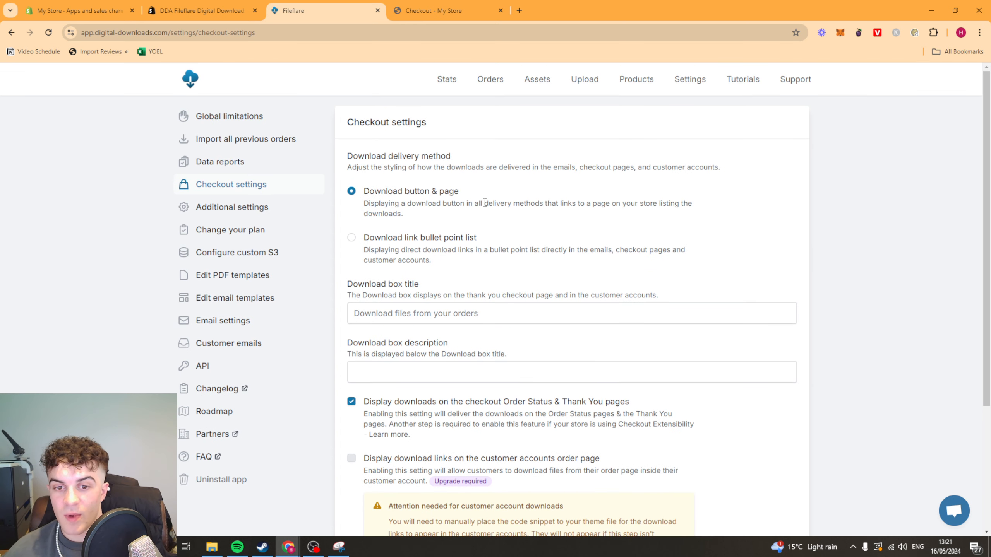
scroll(427, 168, down, 4)
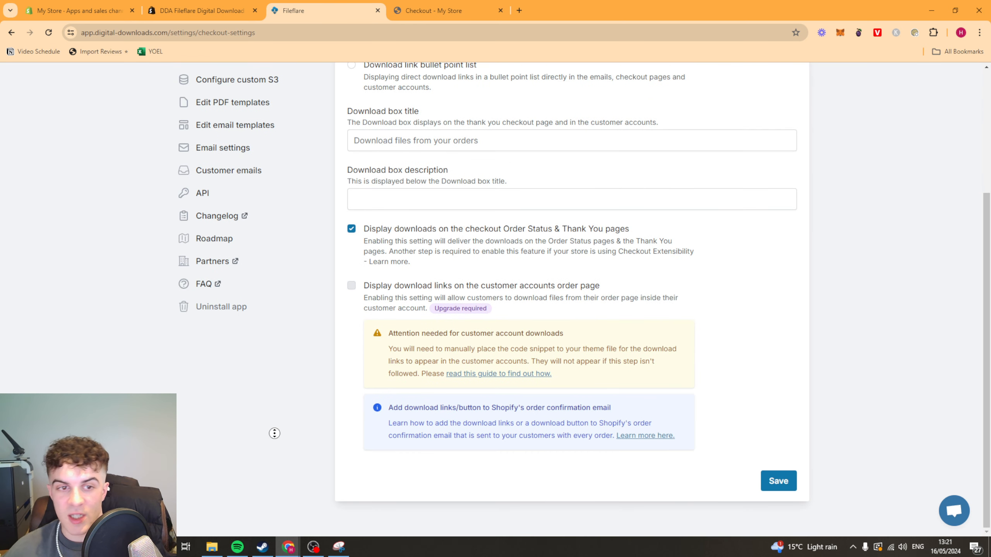
scroll(275, 433, up, 4)
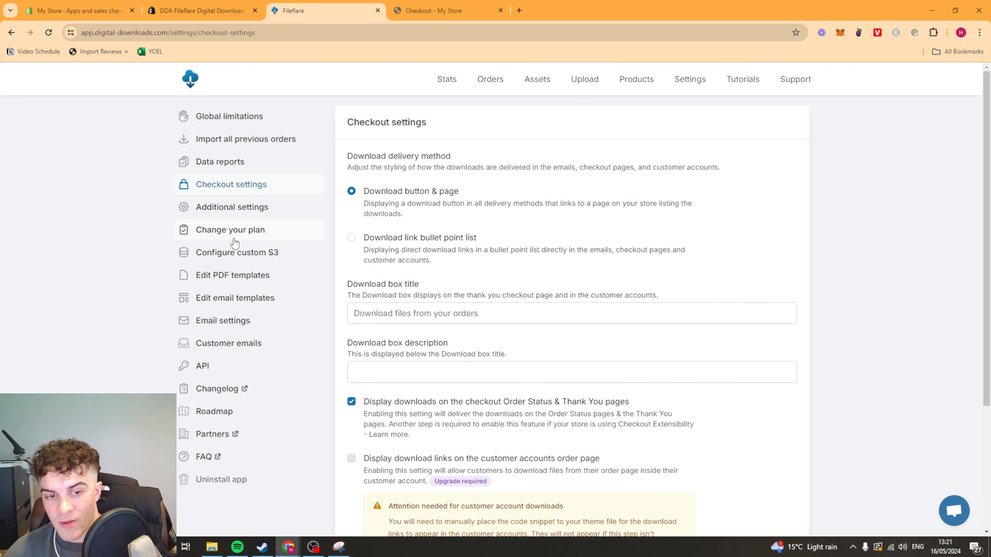
click(239, 321)
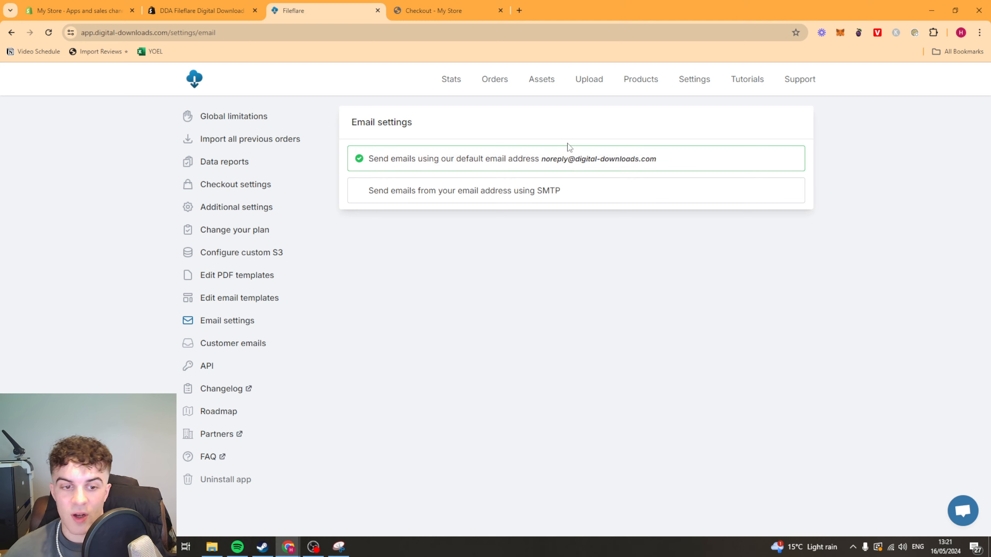
click(256, 339)
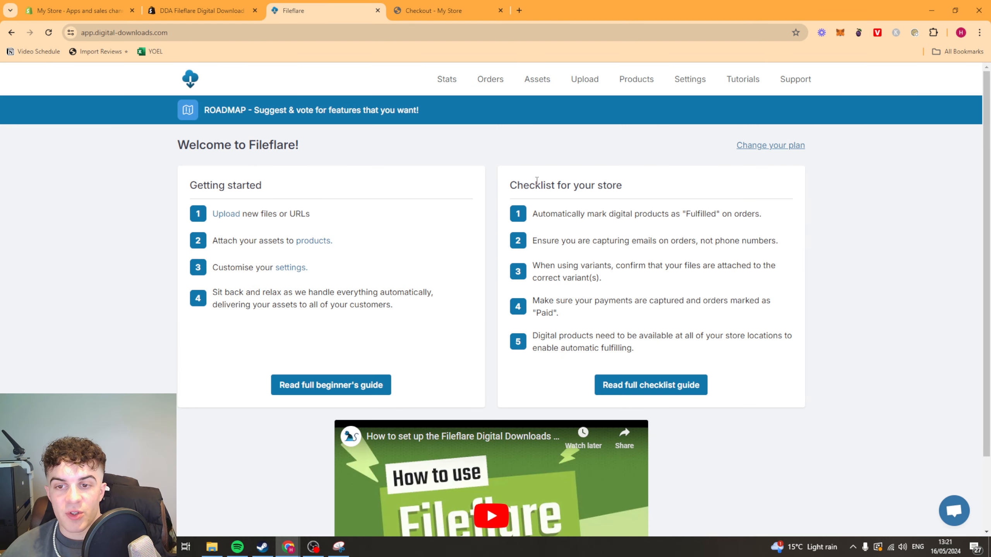
- Read the store checklist's items on automatic fulfilment and email capture, and compare them with the contact field on the store's checkout page
drag(517, 185, 643, 188)
triple_click(603, 186)
click(554, 210)
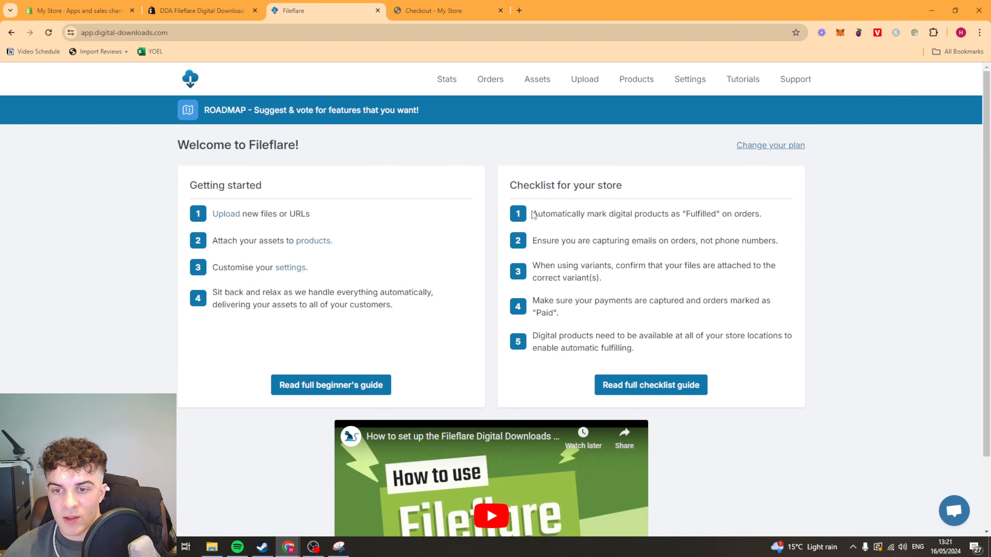
drag(533, 214, 759, 215)
click(546, 215)
drag(578, 215, 761, 215)
drag(623, 215, 747, 226)
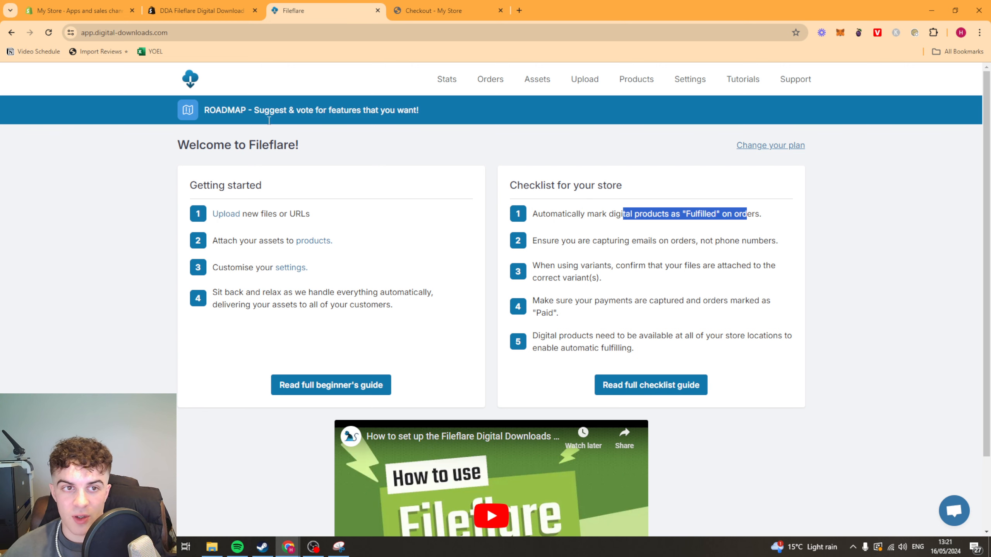
drag(546, 254, 788, 246)
click(701, 243)
click(583, 229)
click(436, 11)
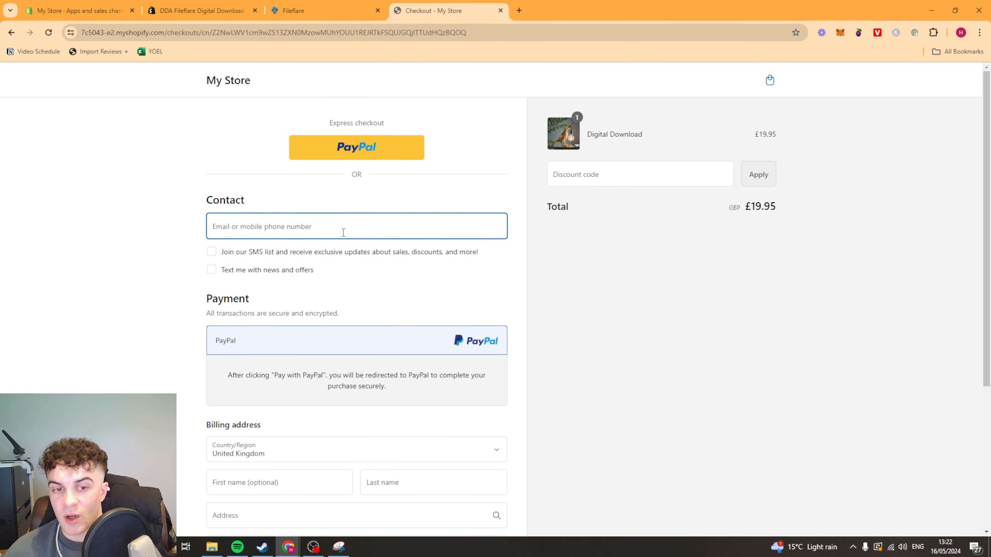
click(326, 11)
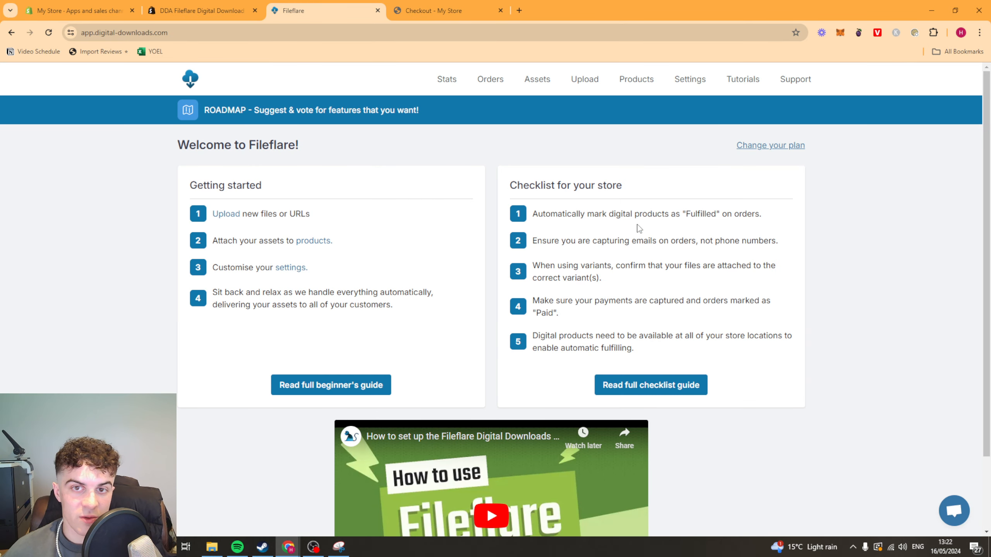
- Read the remaining store checklist items on variant files, captured payments and availability at all store locations
drag(621, 266, 749, 266)
click(756, 264)
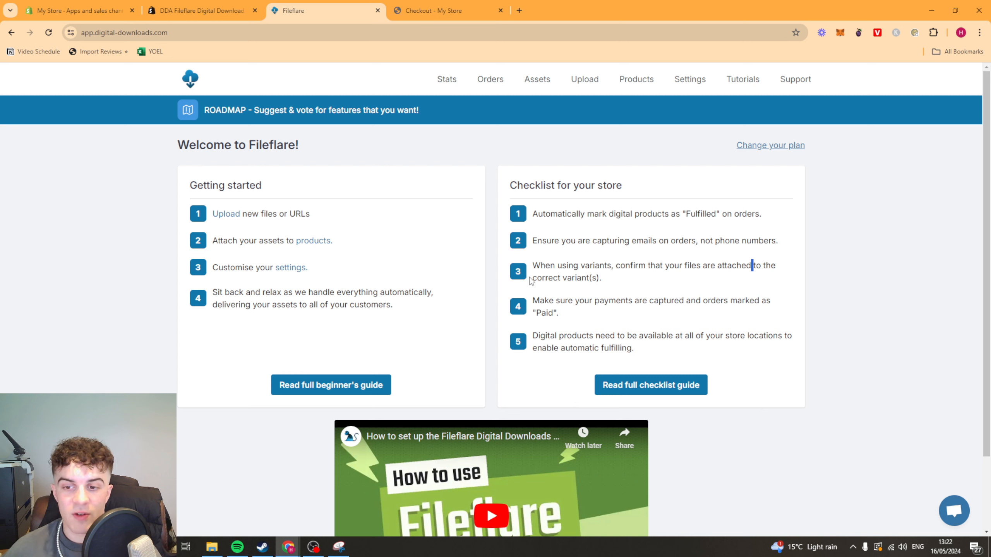
drag(548, 301, 760, 301)
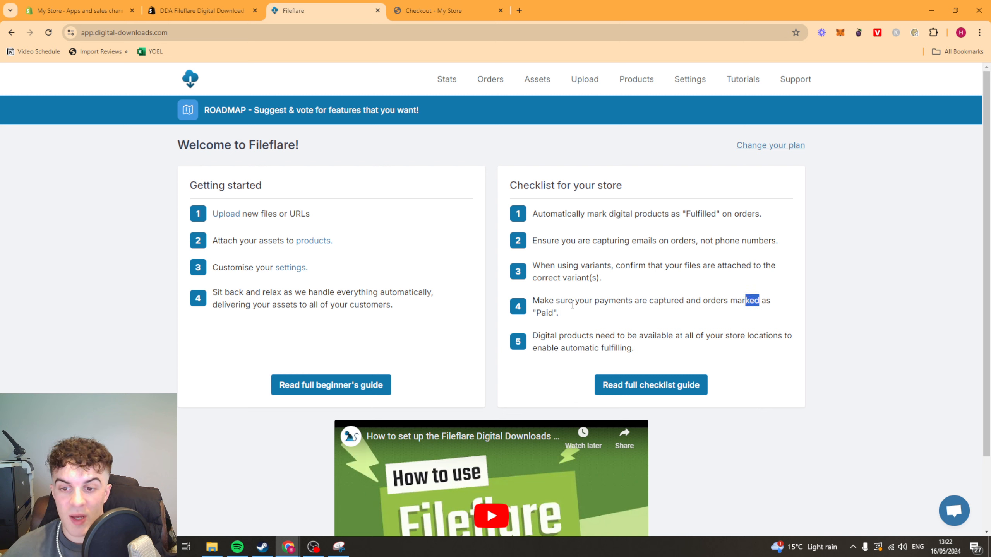
drag(551, 338, 773, 336)
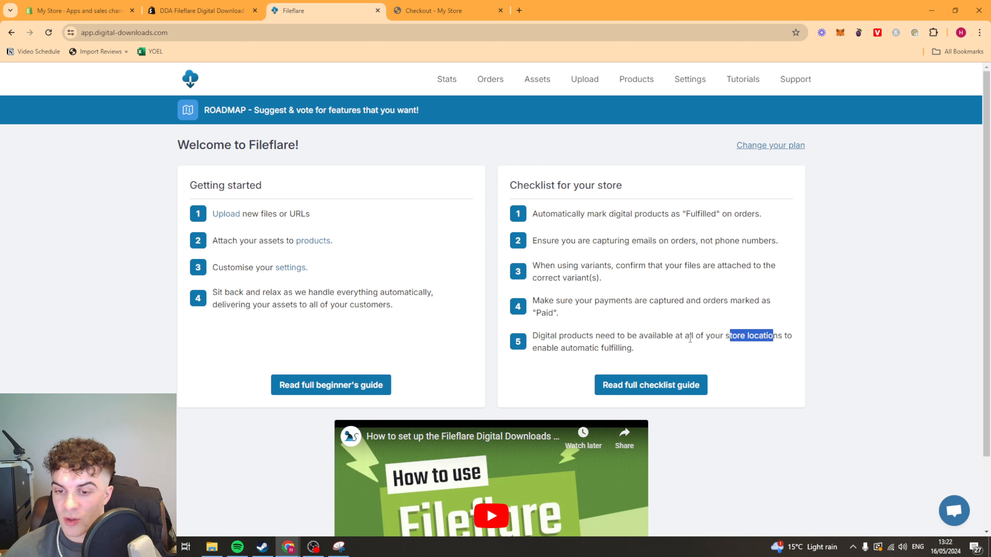
drag(558, 353, 615, 348)
click(623, 348)
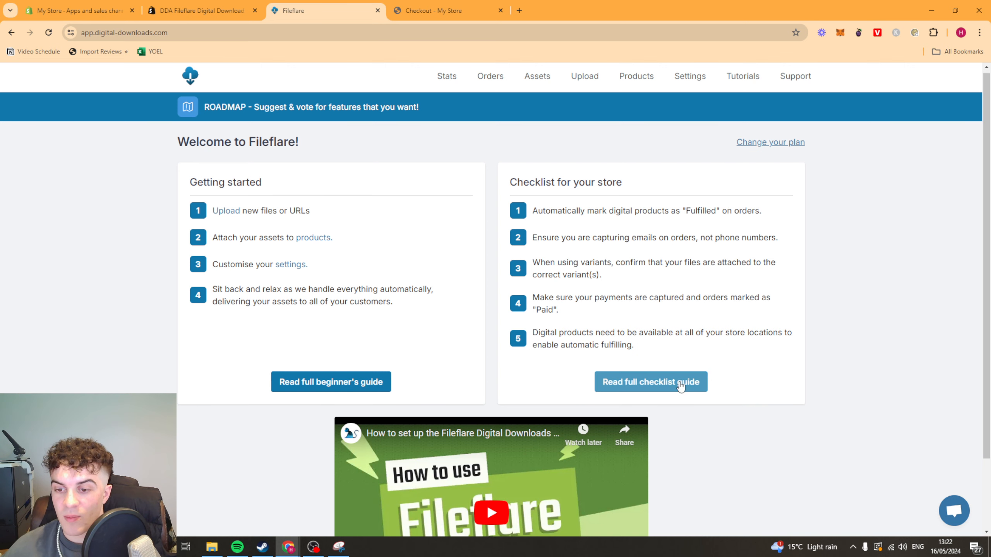
- Look over the Fileflare home page and go to the list of orders
scroll(686, 238, down, 2)
scroll(673, 317, up, 2)
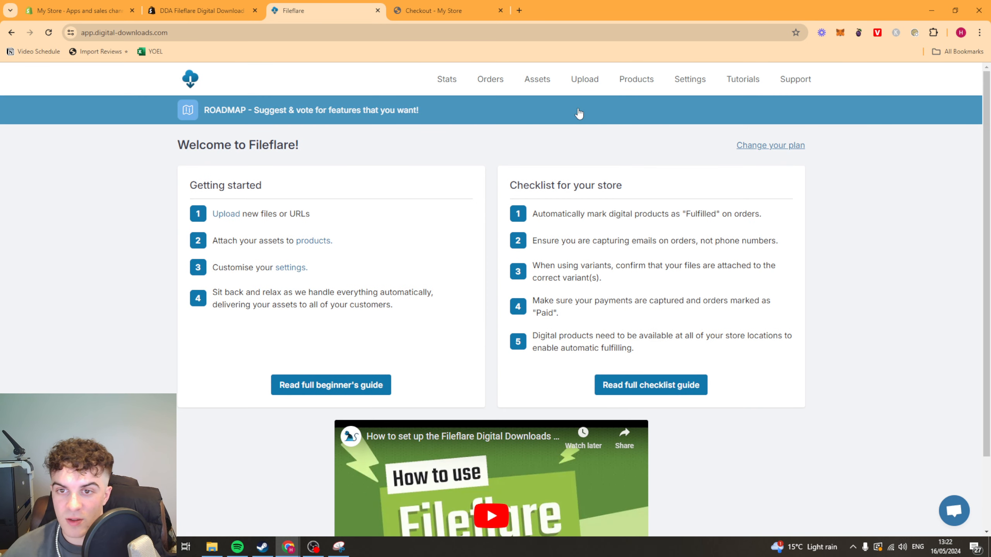
click(488, 82)
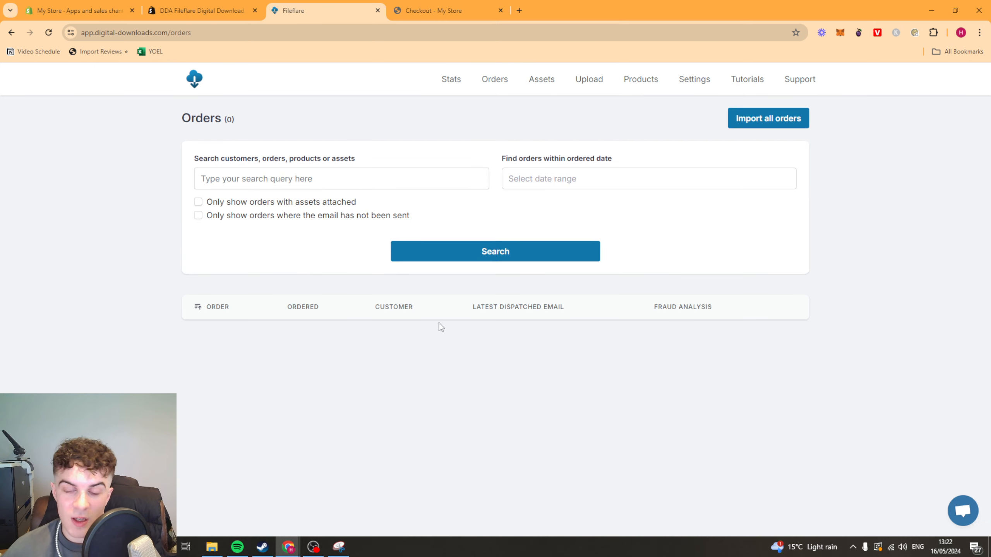
- Review the plan usage and the download, order and email statistics, and return to the Fileflare home page
click(452, 81)
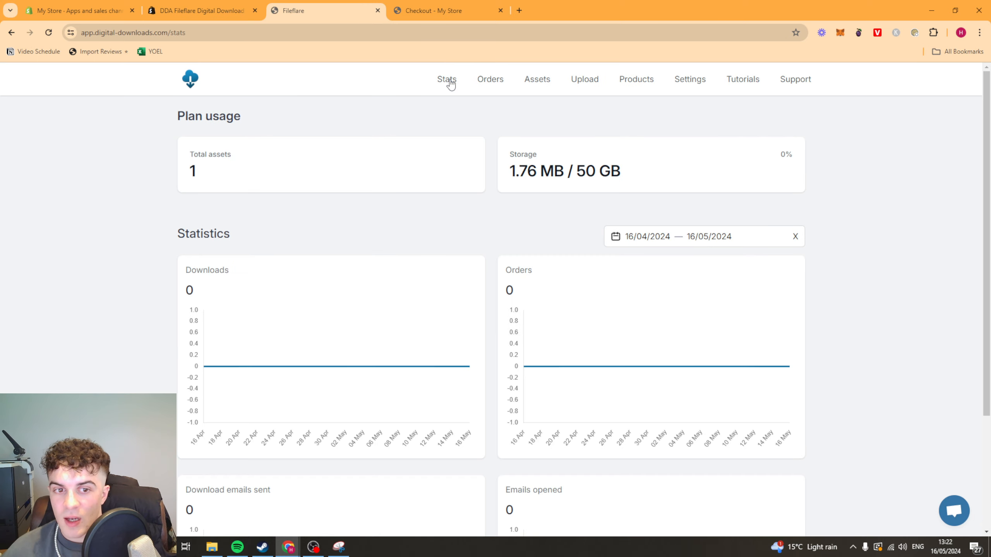
drag(633, 175, 493, 197)
click(506, 168)
click(429, 224)
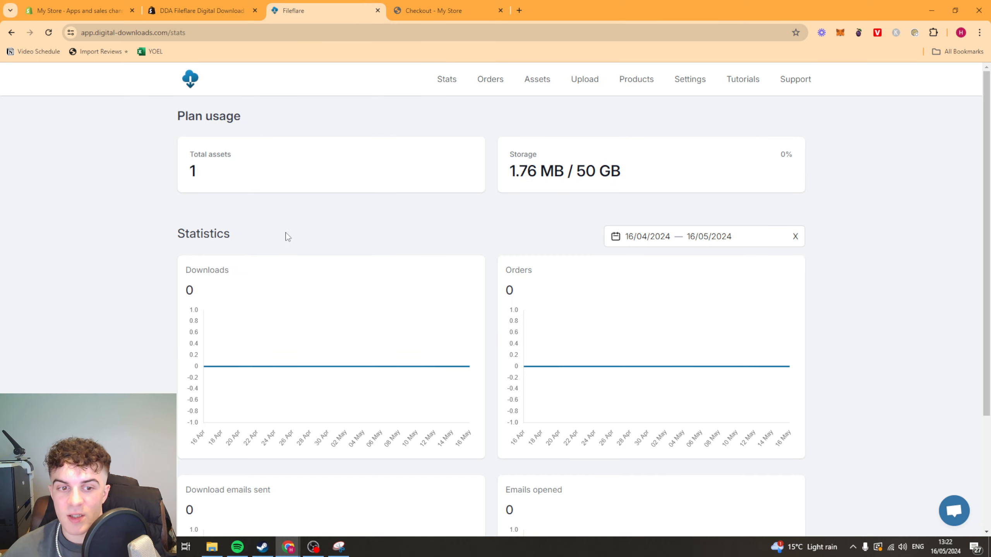
scroll(234, 227, down, 1)
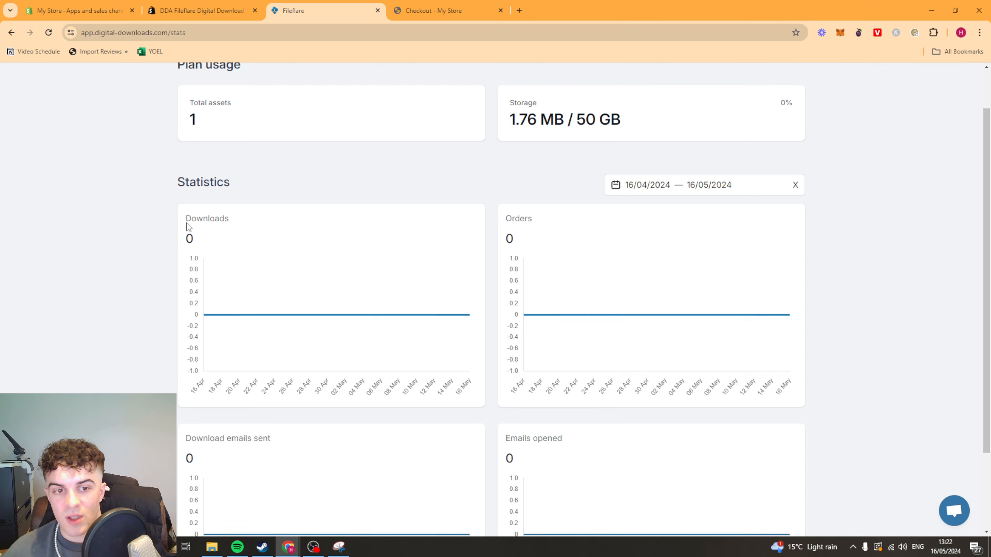
scroll(495, 223, down, 2)
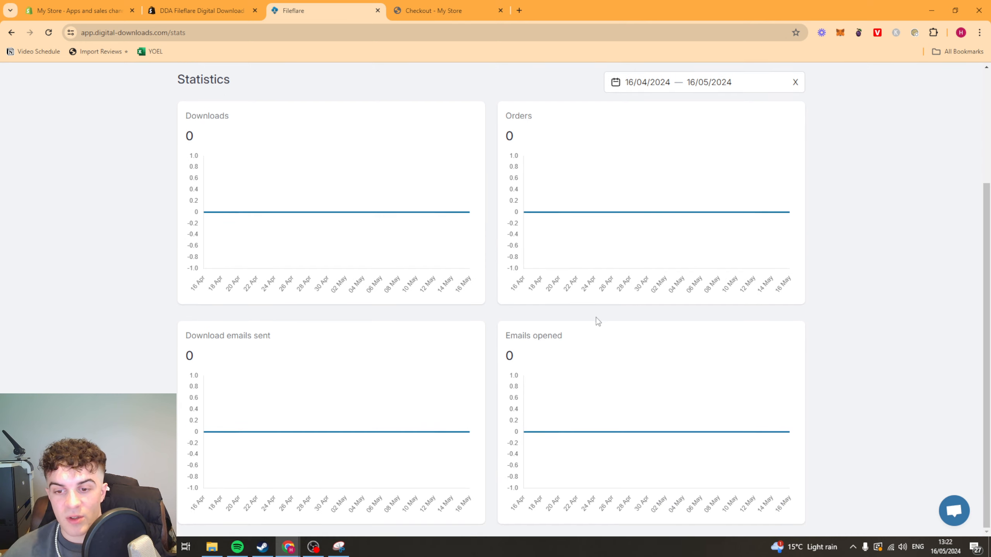
middle_click(147, 328)
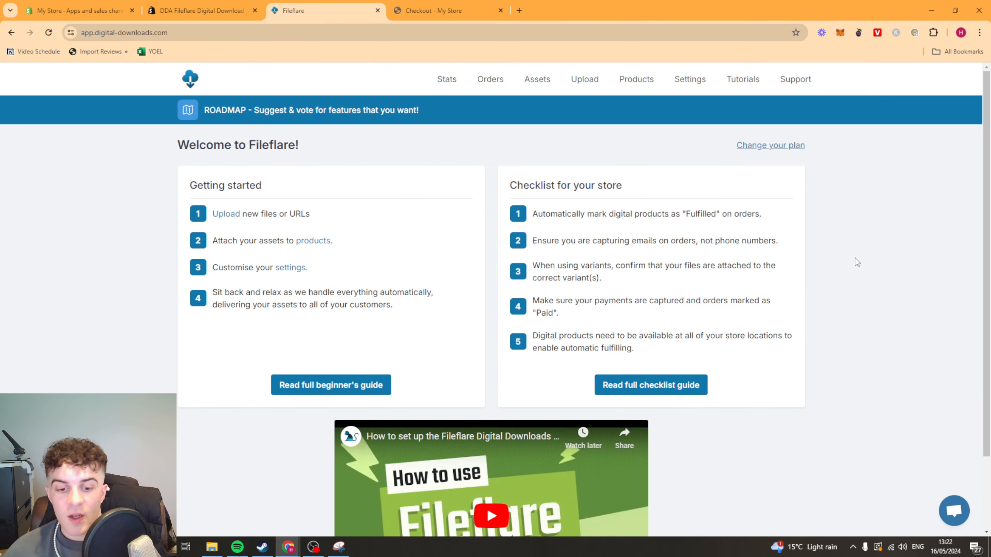
- Leave the store's checkout for the storefront home page and open the Digital Download product from the featured products
click(434, 10)
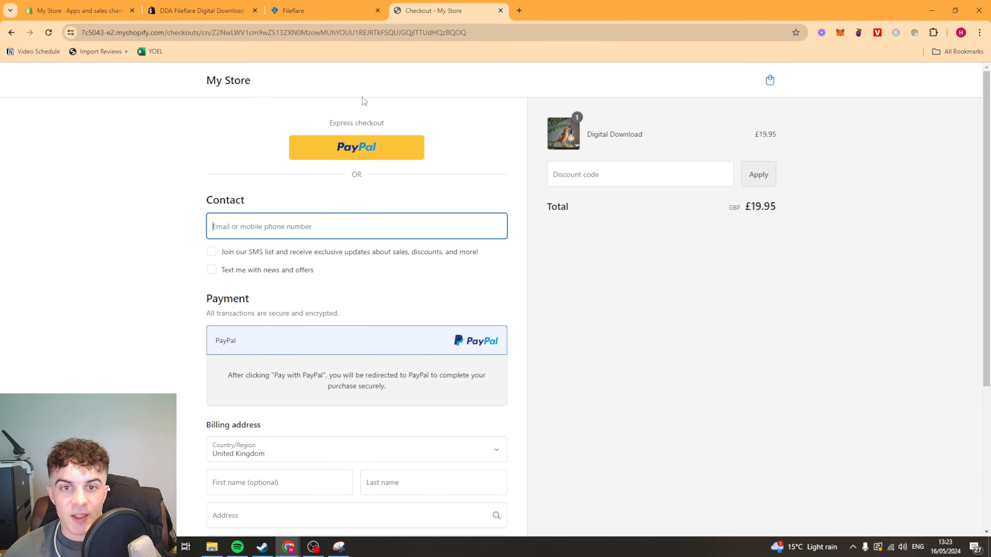
click(230, 83)
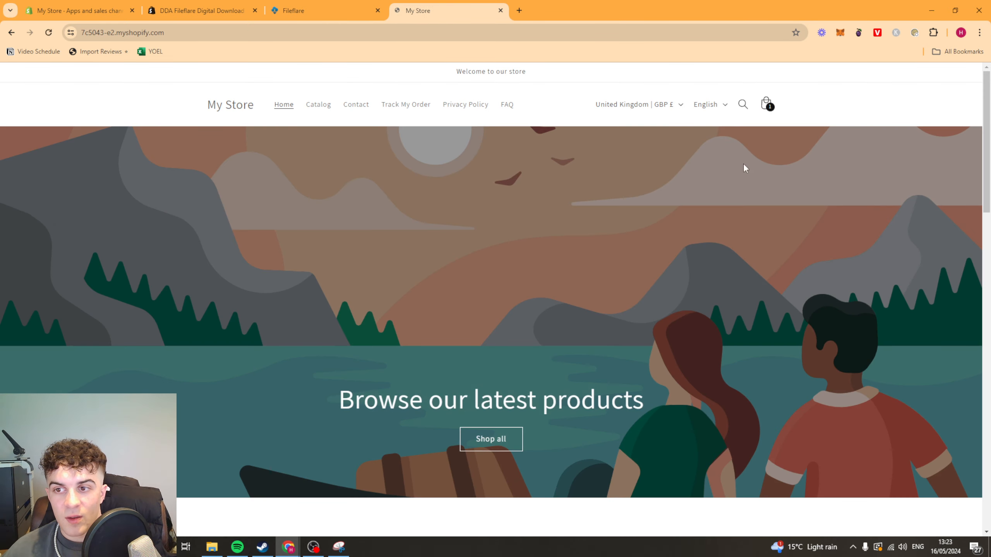
scroll(628, 211, down, 5)
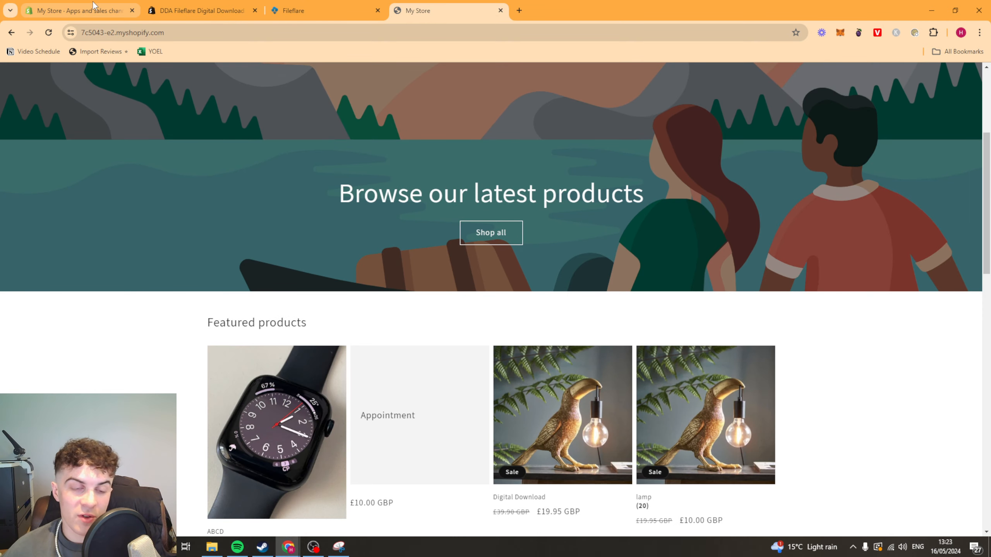
scroll(809, 427, down, 4)
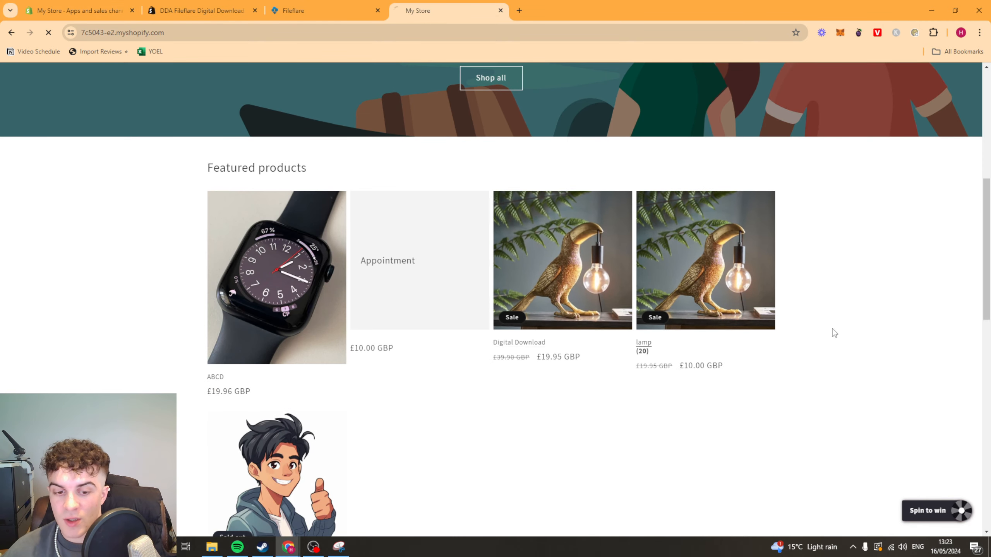
click(554, 289)
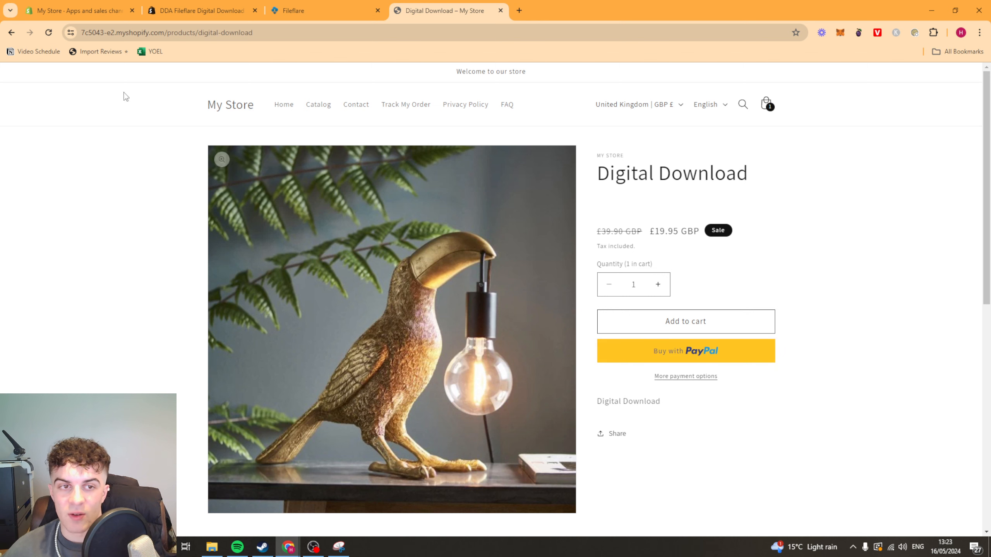
- Set the Digital Download product's price to £0 in the Shopify admin and save the product
click(90, 4)
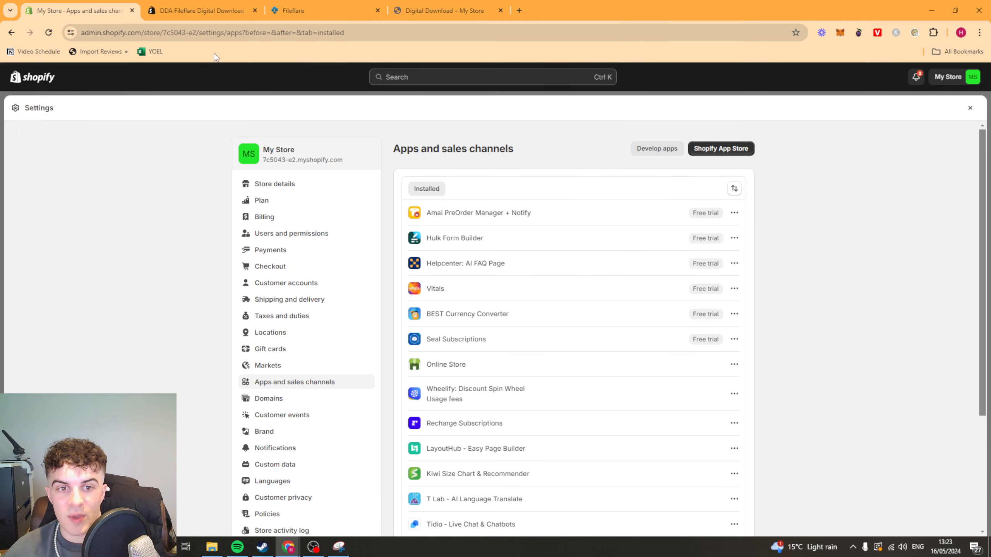
click(175, 89)
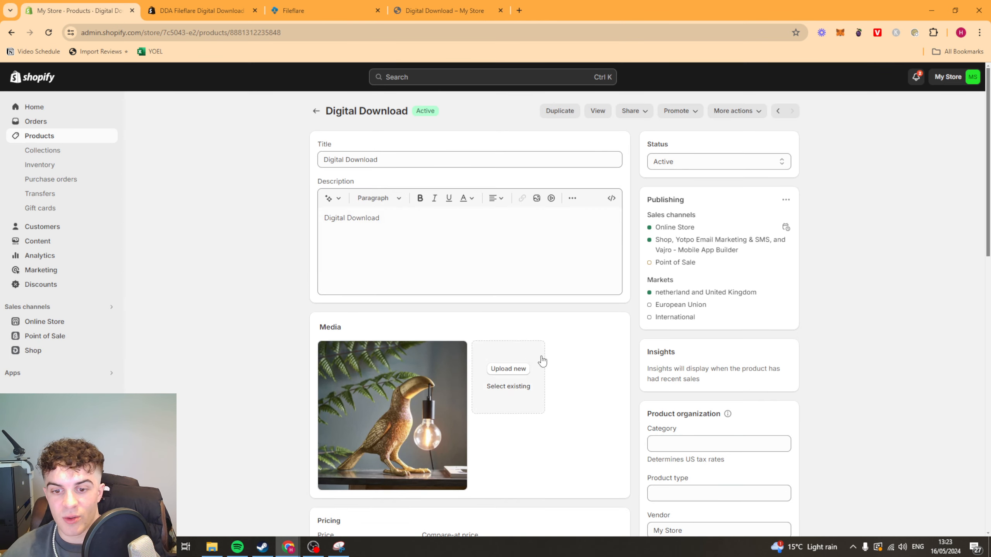
scroll(555, 273, down, 6)
click(360, 229)
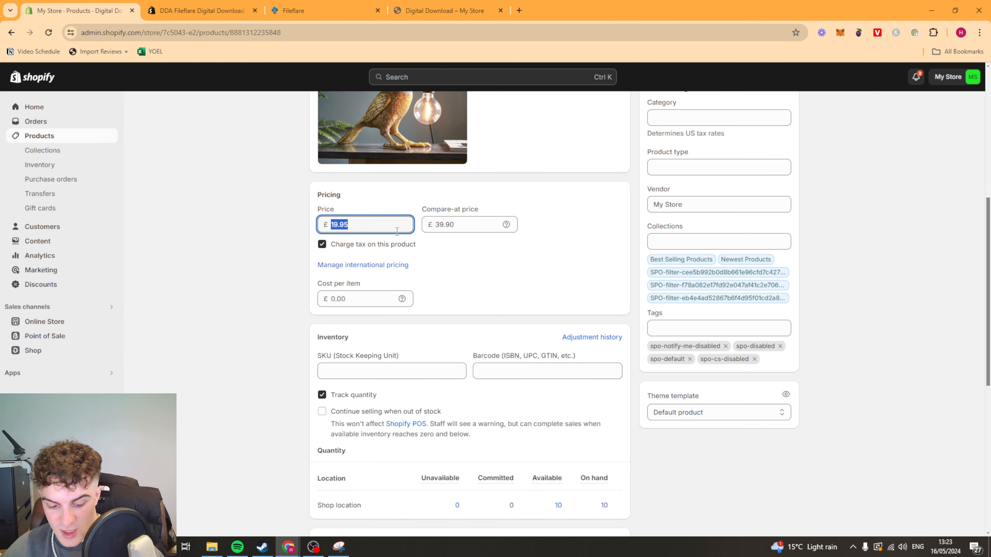
text(0)
scroll(551, 254, up, 5)
click(782, 77)
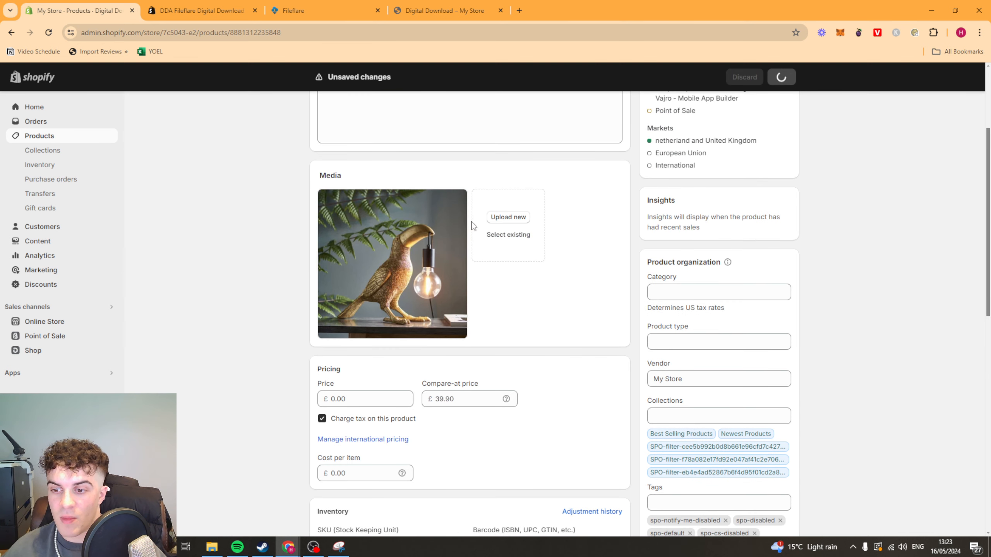
- Reload the storefront product page, remove the old Digital Download item from the cart and reopen the product
click(414, 11)
click(716, 187)
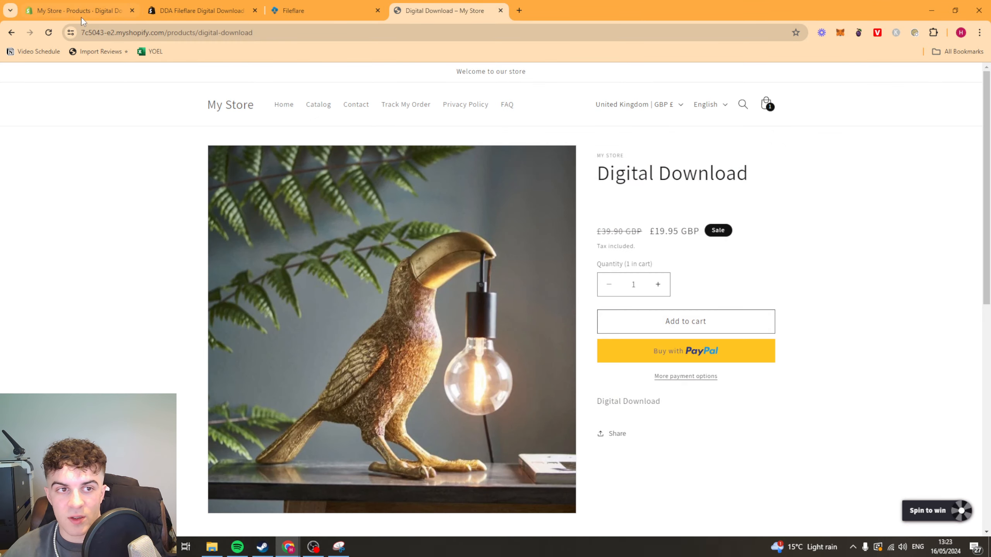
key(F5)
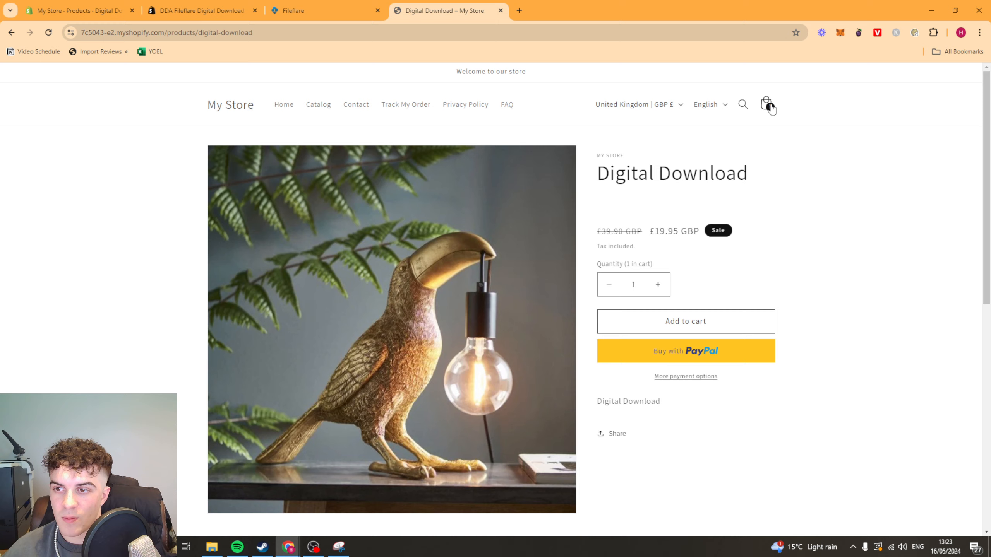
click(769, 106)
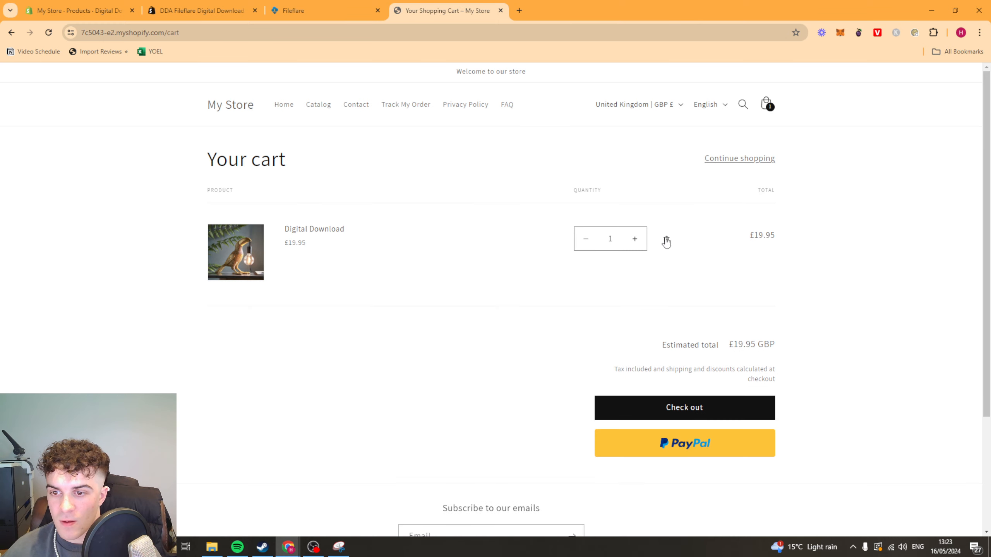
click(319, 231)
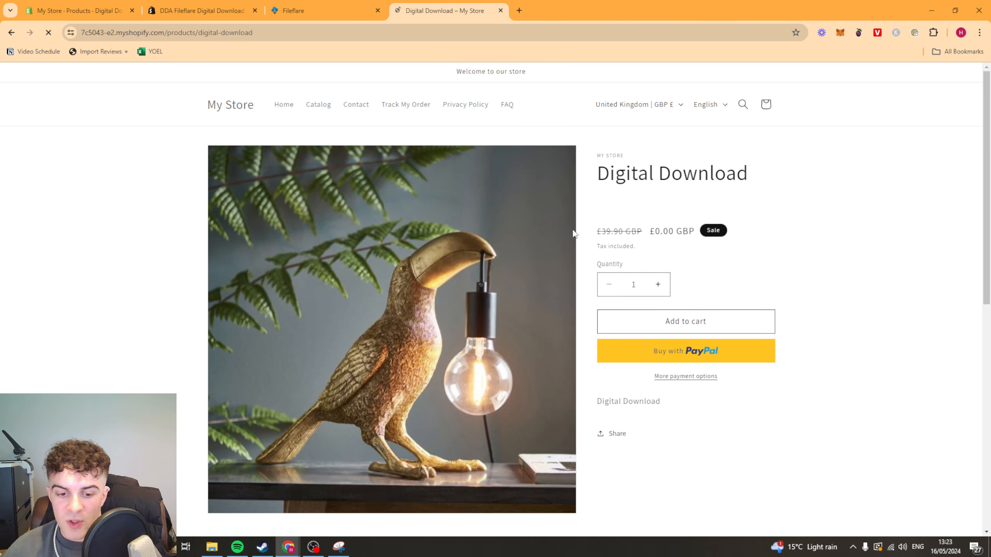
- Add one Digital Download to the cart and complete the checkout as a free test order
click(725, 321)
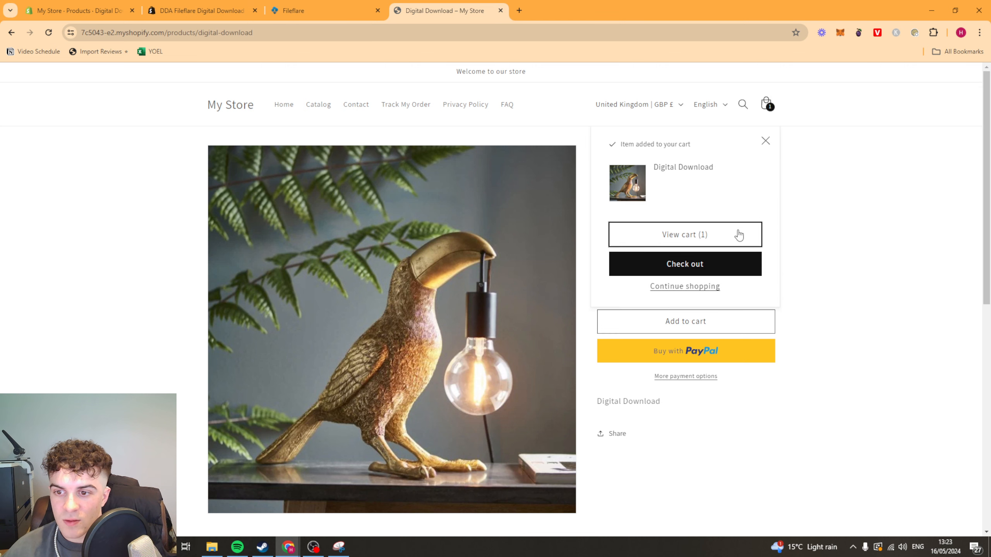
click(718, 260)
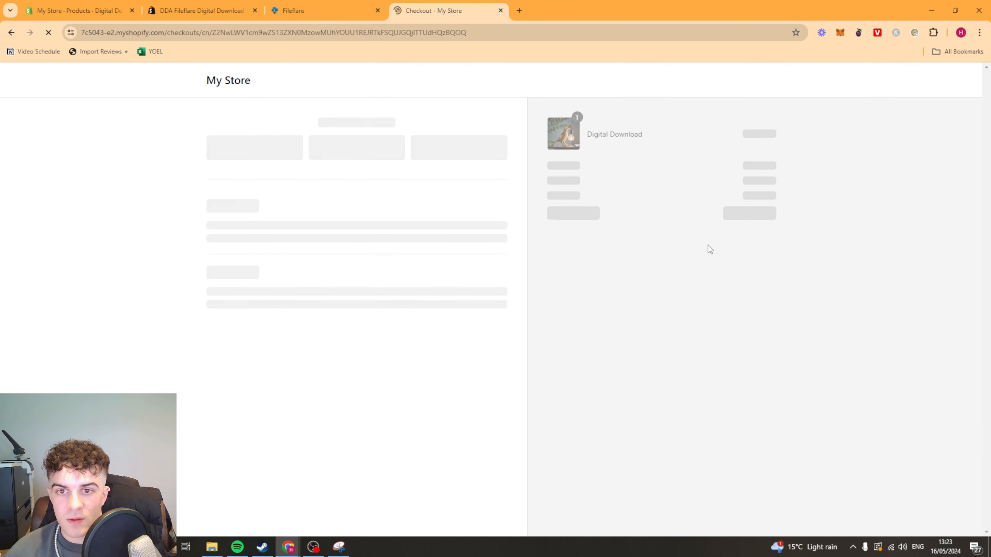
scroll(548, 218, down, 3)
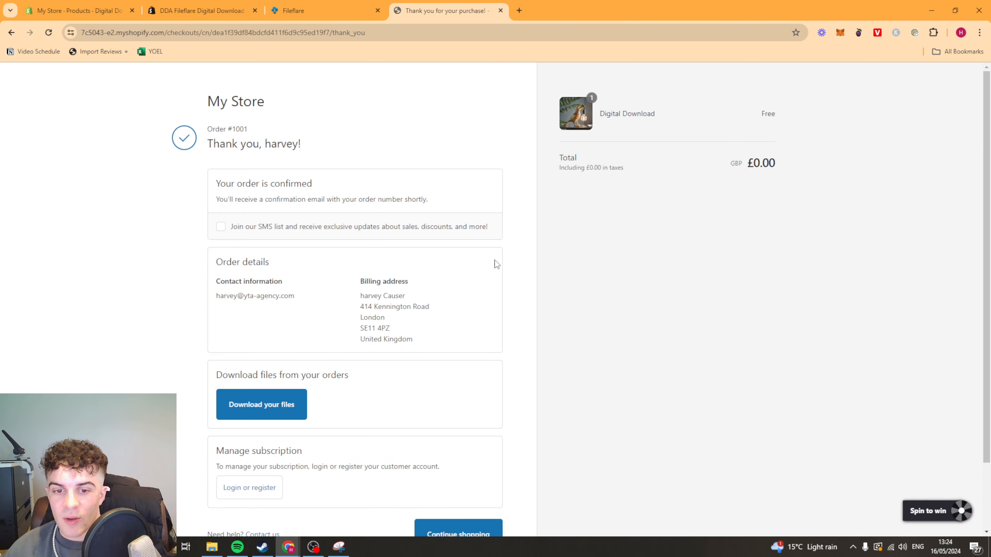
- Open the file download page from the order confirmation to check the delivered file, and return to the product in the Shopify admin
scroll(496, 262, down, 2)
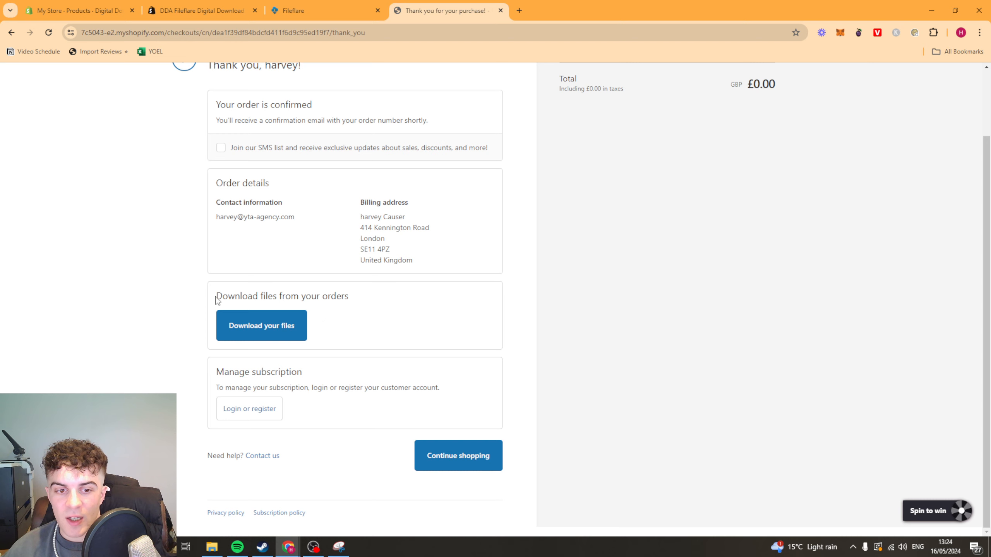
drag(217, 301, 334, 298)
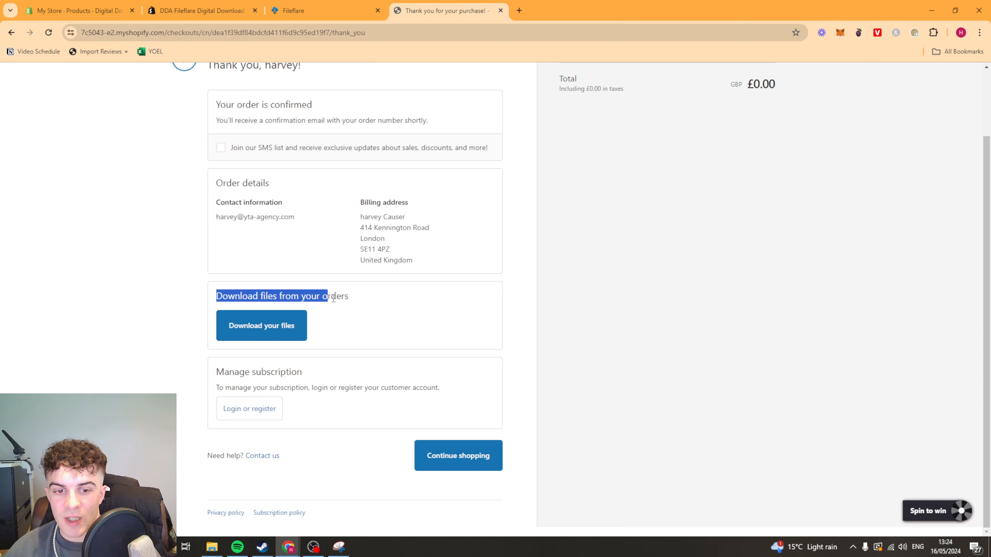
click(266, 334)
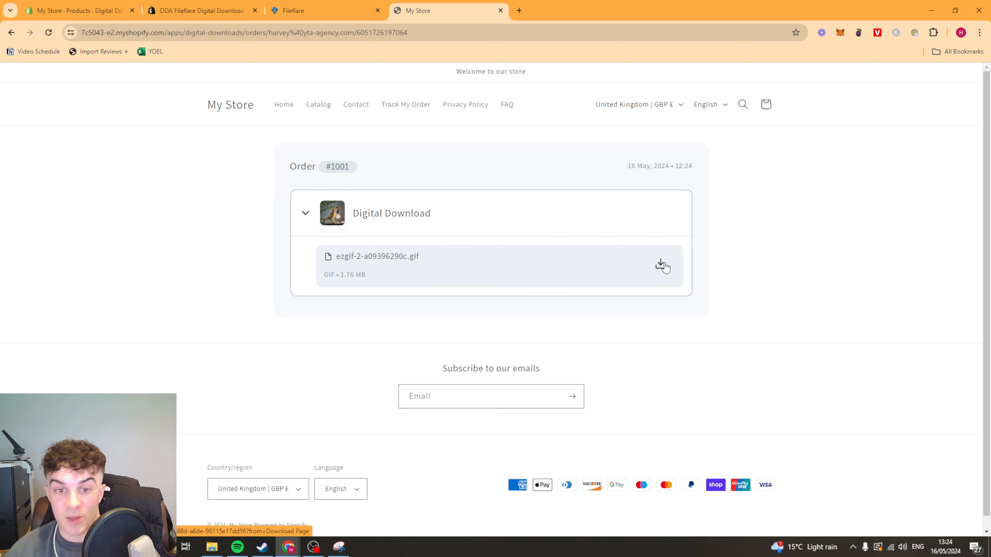
click(103, 15)
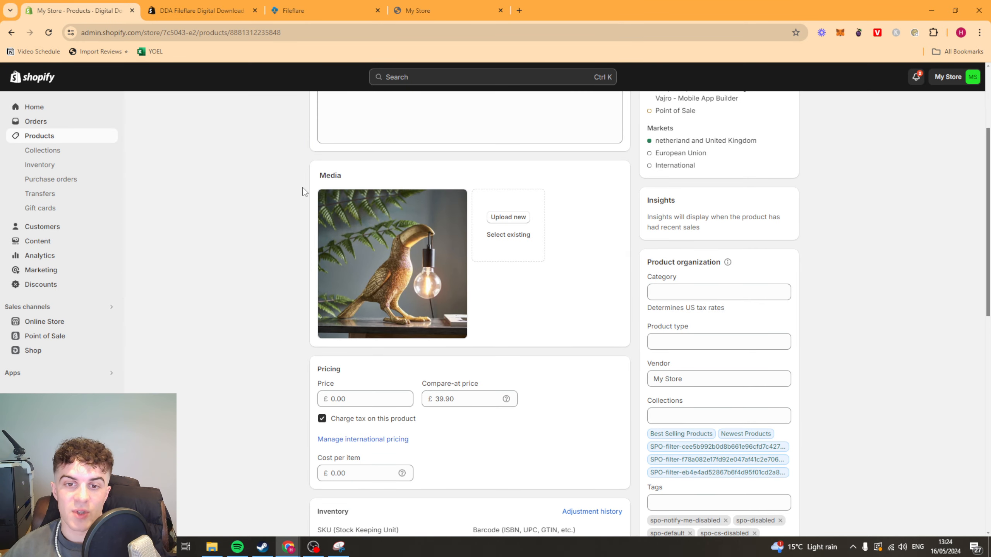